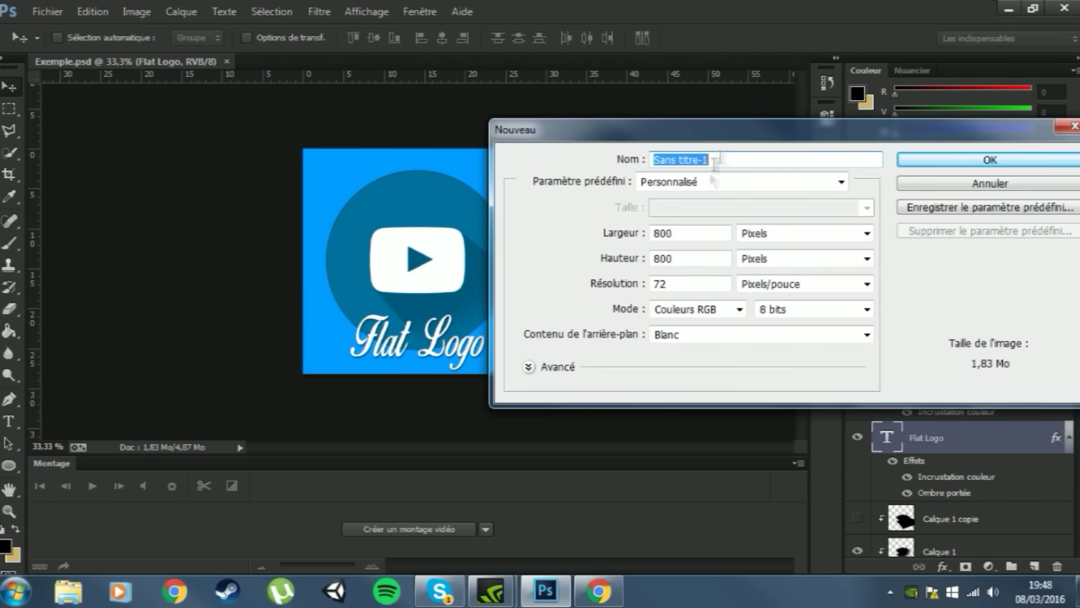
# Create an 800 × 800 px RGB document at 72 pixels/inch with a white background, and convert the background into a regular layer.
pyautogui.click(944, 168)
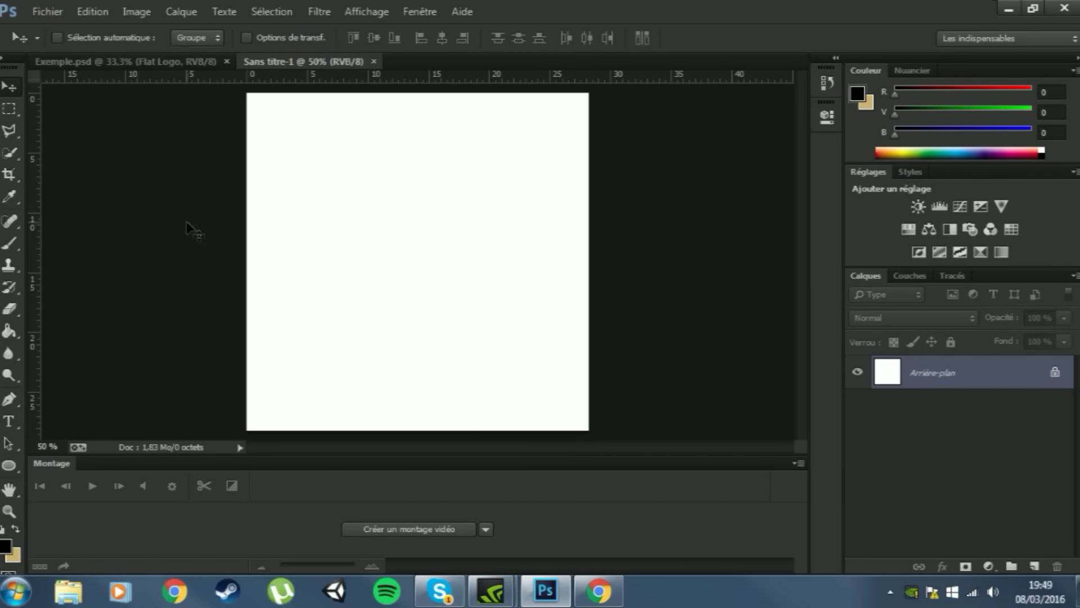
pyautogui.doubleClick(1049, 382)
pyautogui.click(621, 202)
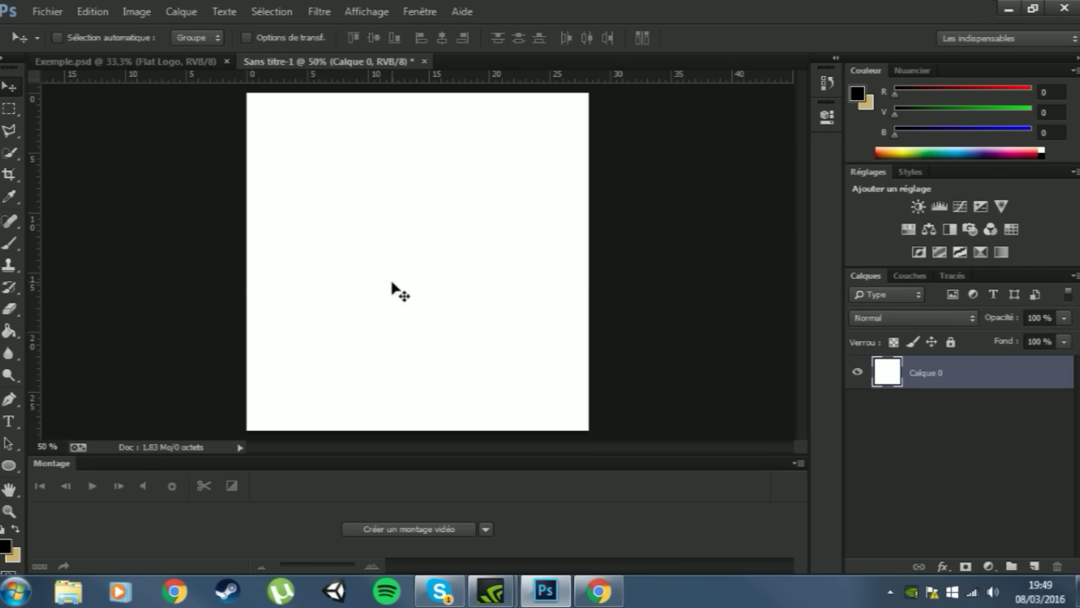
# Cover the entire canvas layer with bright blue (RGB 4, 158, 255) using the Brush and Paint Bucket.
pyautogui.click(5, 545)
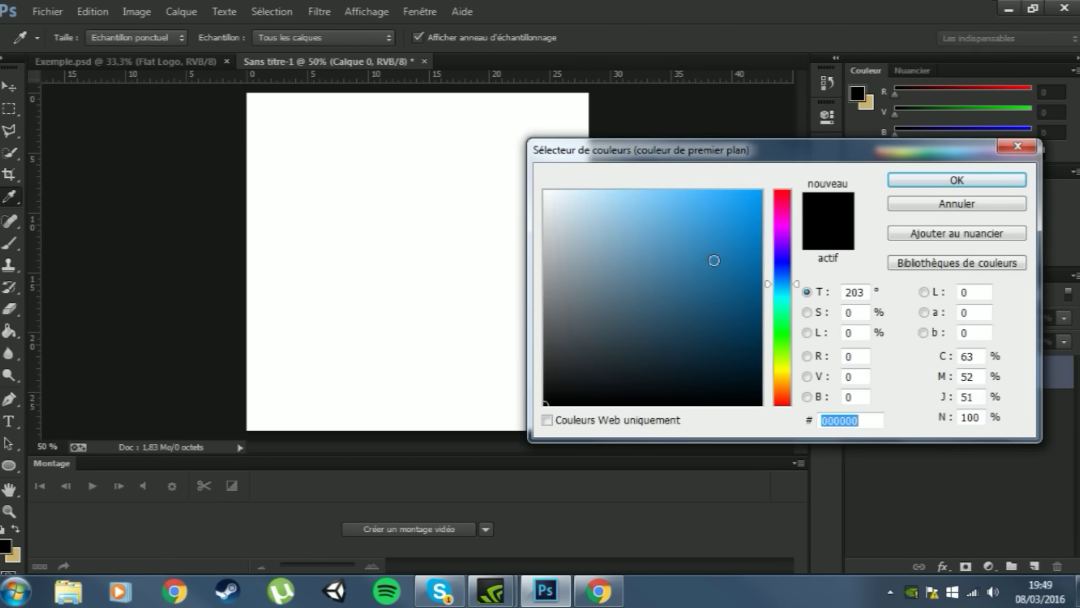
pyautogui.moveTo(714, 260)
pyautogui.mouseDown()
pyautogui.moveTo(731, 217)
pyautogui.moveTo(759, 192)
pyautogui.moveTo(744, 213)
pyautogui.moveTo(739, 186)
pyautogui.moveTo(759, 192)
pyautogui.mouseUp()
pyautogui.click(914, 187)
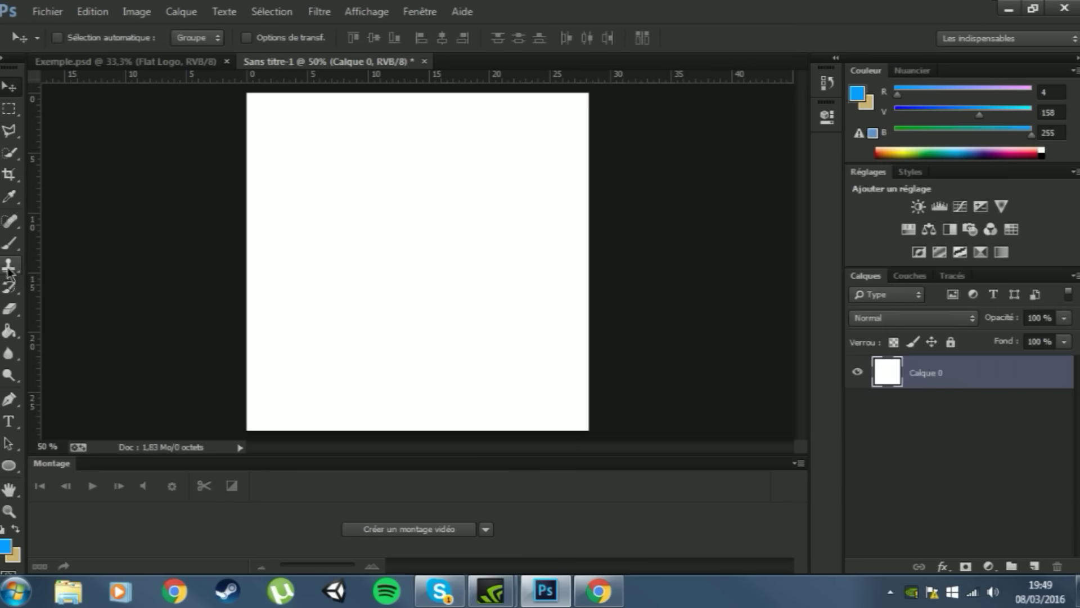
pyautogui.click(10, 243)
pyautogui.moveTo(101, 248)
pyautogui.mouseDown()
pyautogui.moveTo(290, 239)
pyautogui.moveTo(313, 116)
pyautogui.moveTo(360, 180)
pyautogui.mouseUp()
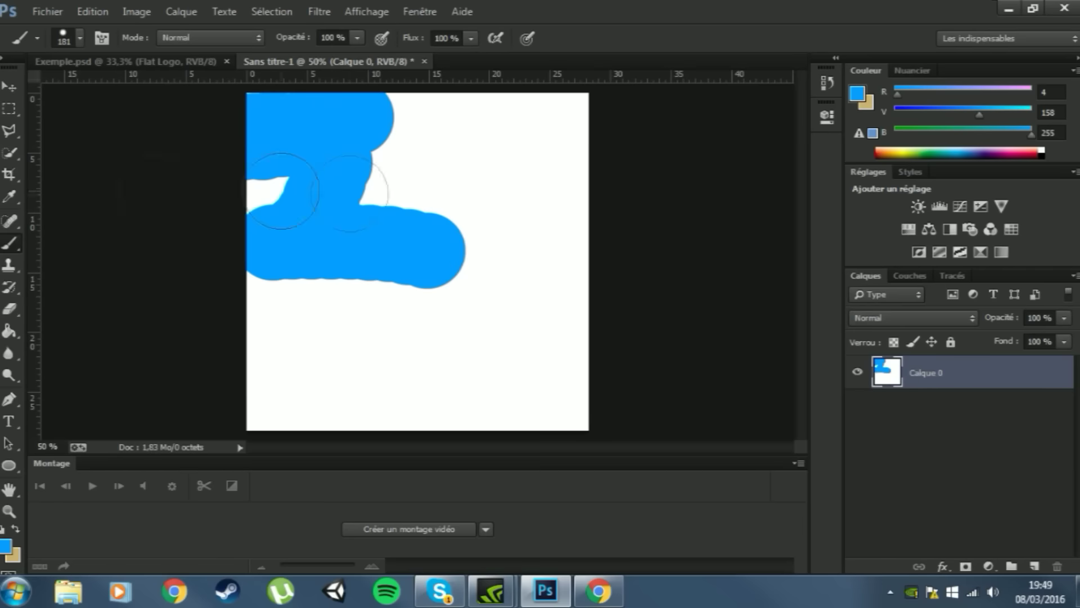
pyautogui.click(10, 331)
pyautogui.click(470, 345)
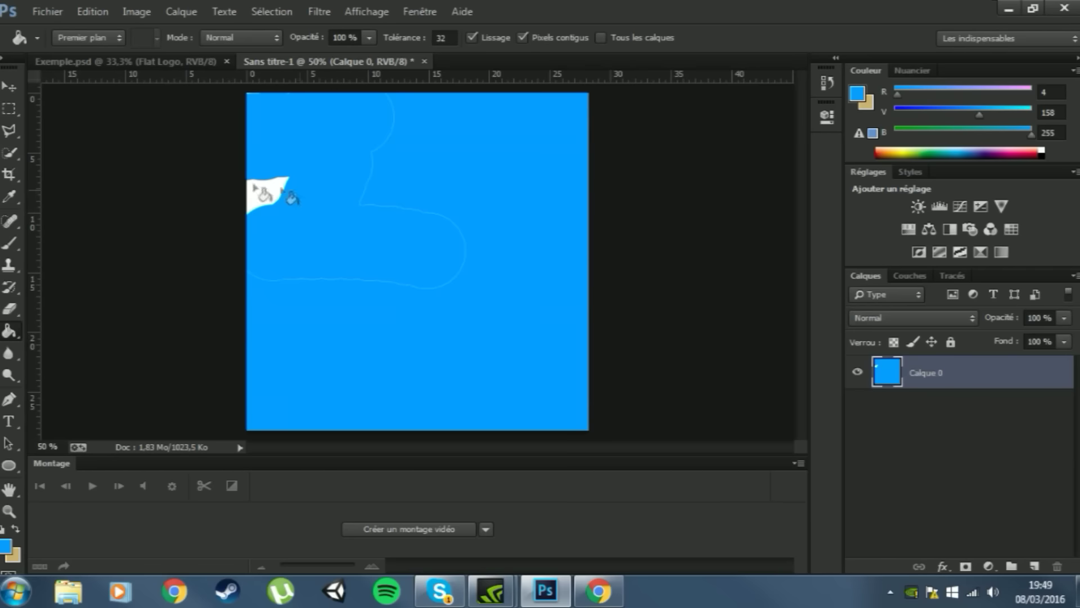
pyautogui.click(10, 243)
pyautogui.moveTo(426, 247)
pyautogui.mouseDown()
pyautogui.moveTo(415, 268)
pyautogui.moveTo(466, 290)
pyautogui.moveTo(397, 269)
pyautogui.moveTo(297, 286)
pyautogui.moveTo(258, 254)
pyautogui.moveTo(272, 263)
pyautogui.moveTo(353, 154)
pyautogui.mouseUp()
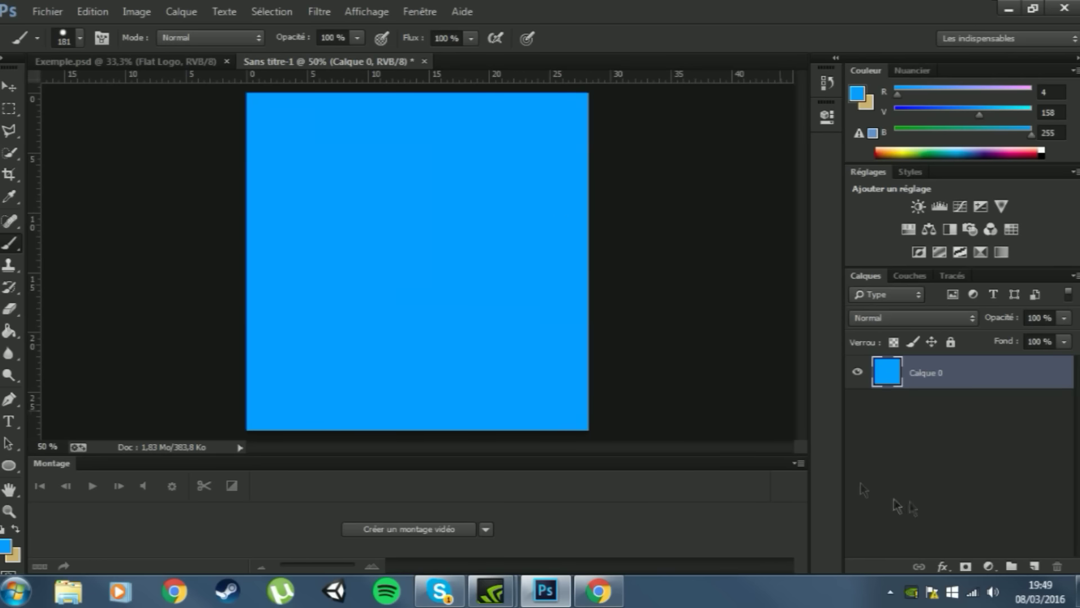
# Draw a circle of about 520 × 520 px around the middle of the canvas with the Ellipse tool.
pyautogui.click(9, 465)
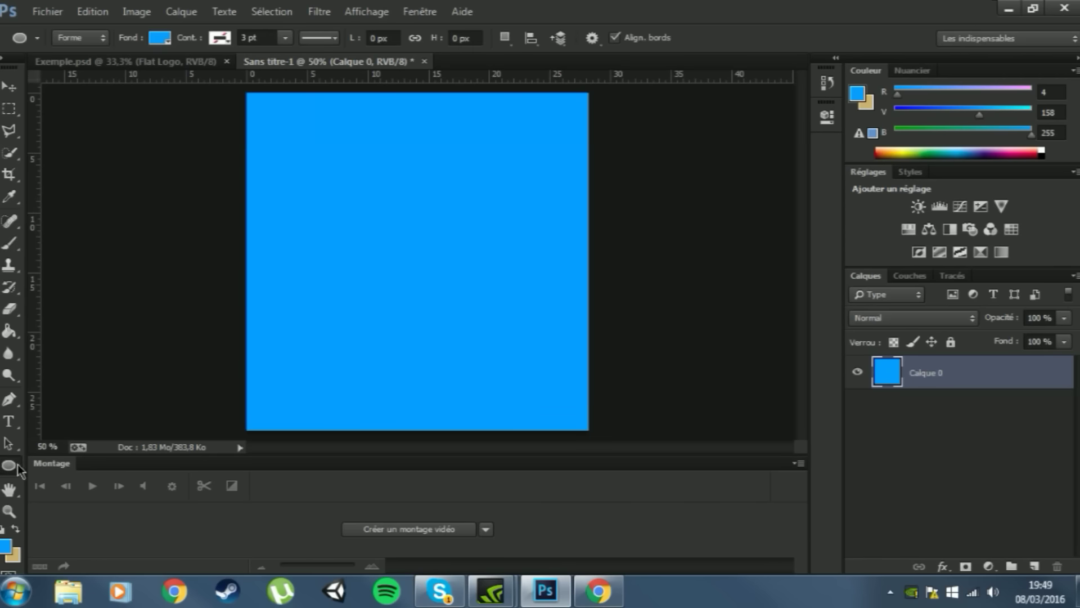
pyautogui.rightClick(17, 465)
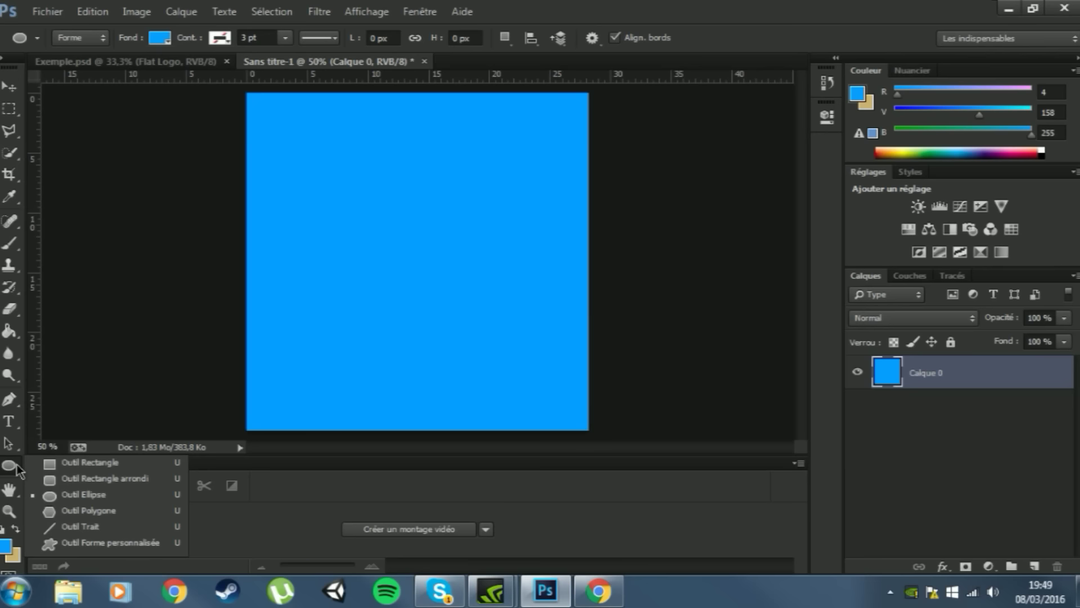
pyautogui.click(86, 499)
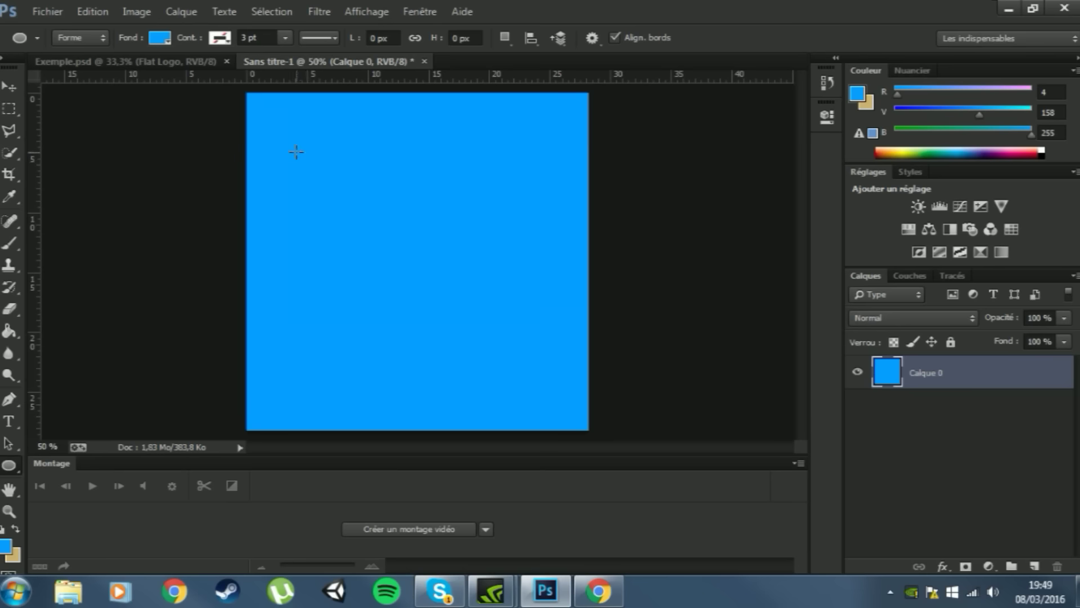
pyautogui.moveTo(297, 152); pyautogui.dragTo(515, 388)
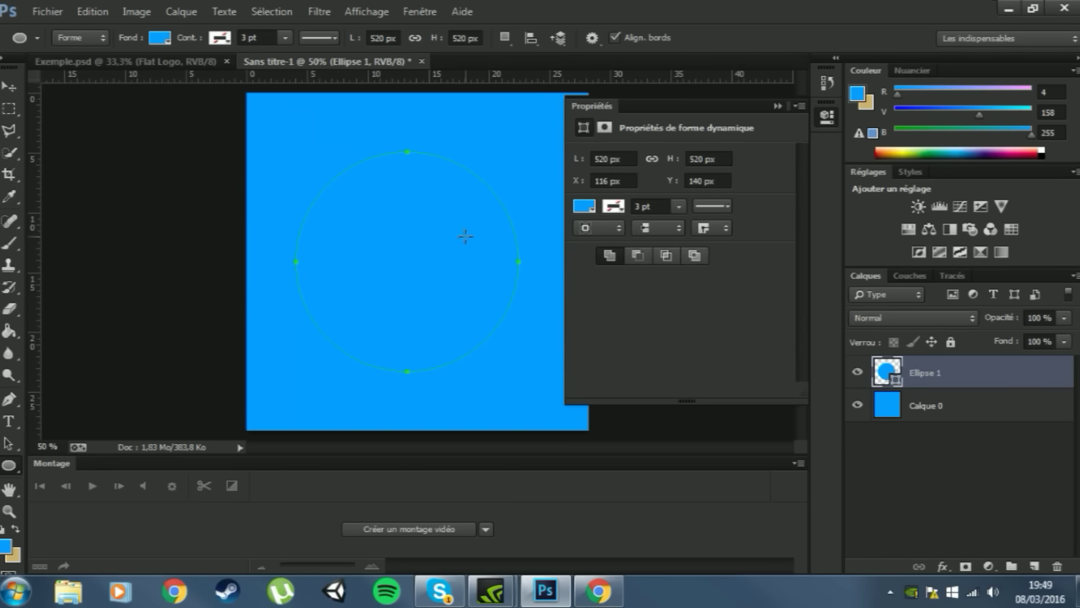
# Change the circle's fill to the Cyan foncé swatch.
pyautogui.click(593, 211)
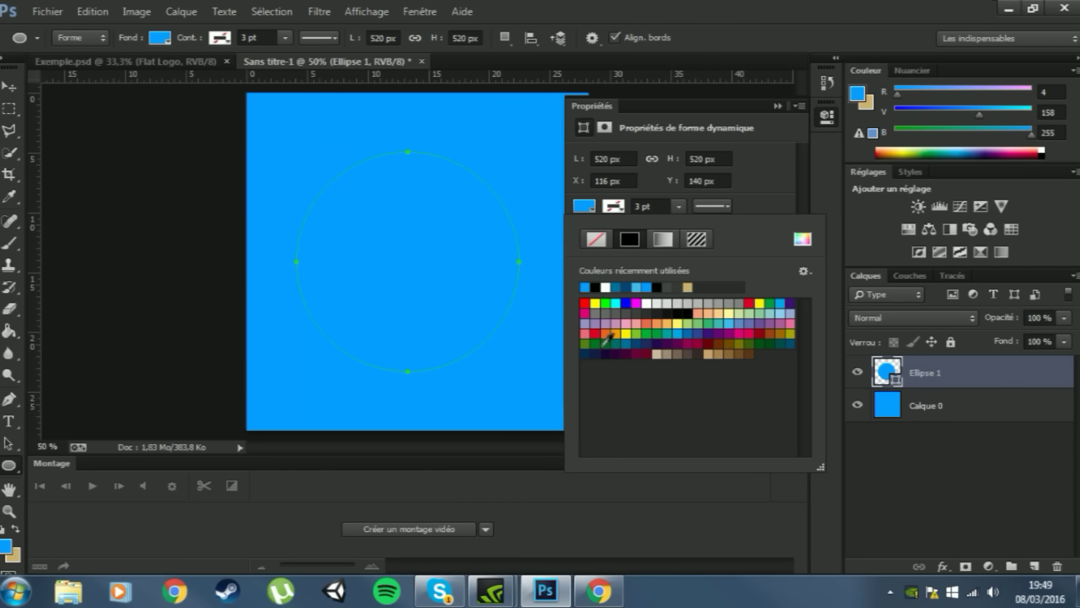
pyautogui.click(639, 343)
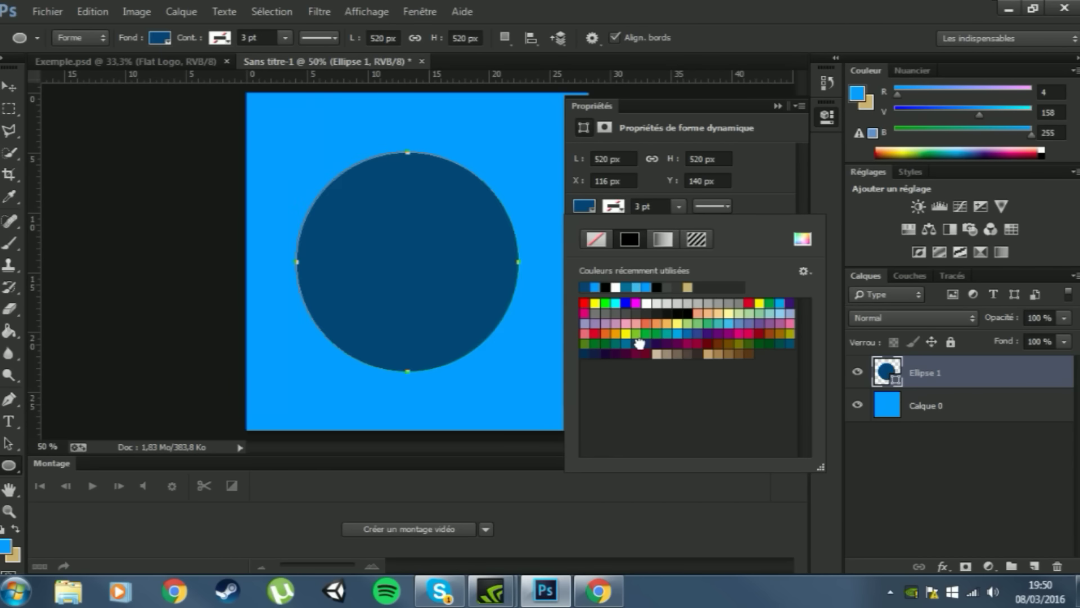
pyautogui.click(628, 341)
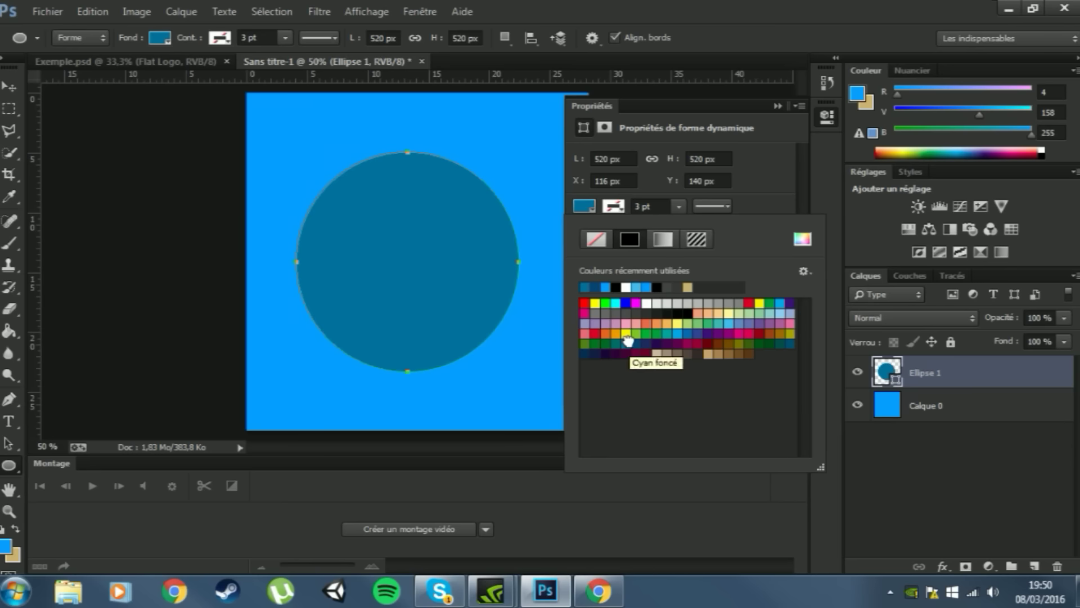
pyautogui.click(778, 107)
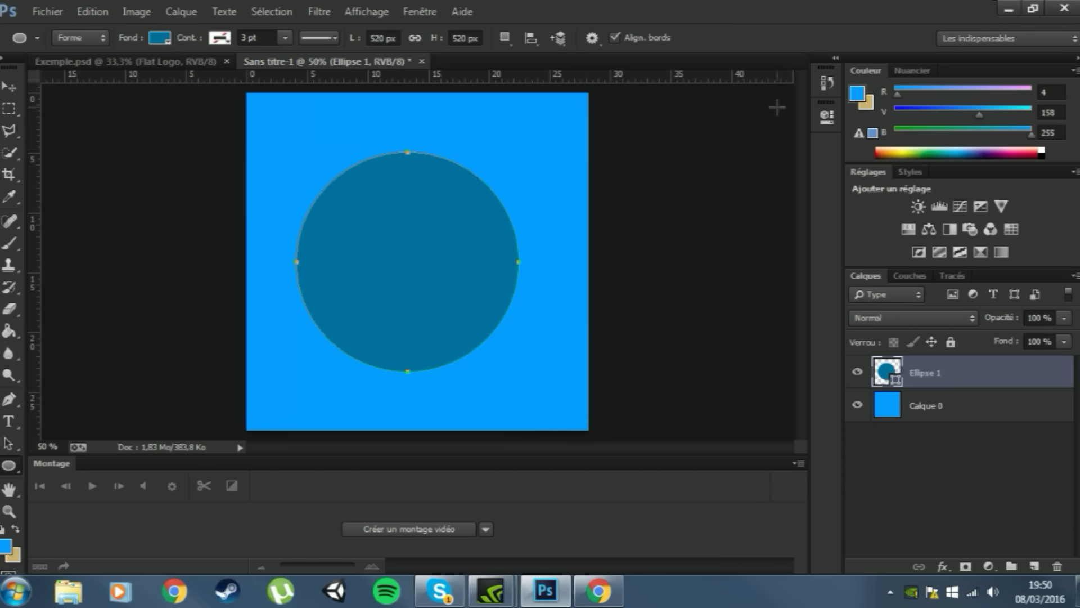
# Enlarge the circle to about 106% and reposition it near the centre of the canvas.
pyautogui.click(9, 86)
pyautogui.moveTo(457, 305)
pyautogui.mouseDown()
pyautogui.moveTo(465, 293)
pyautogui.moveTo(465, 309)
pyautogui.mouseUp()
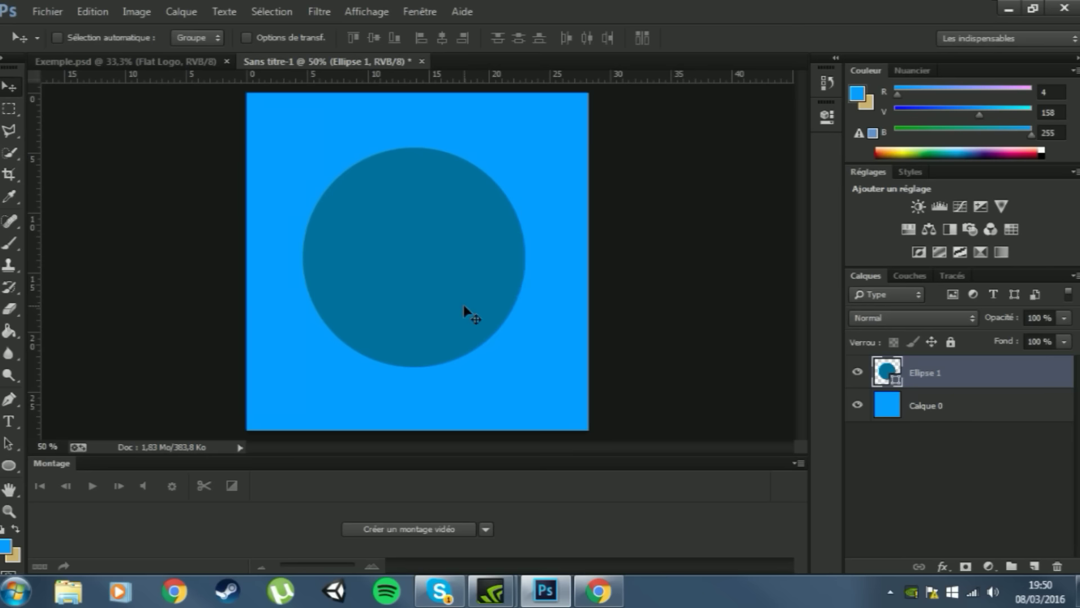
pyautogui.hotkey('ctrl', 't')
pyautogui.moveTo(303, 148); pyautogui.dragTo(290, 137)
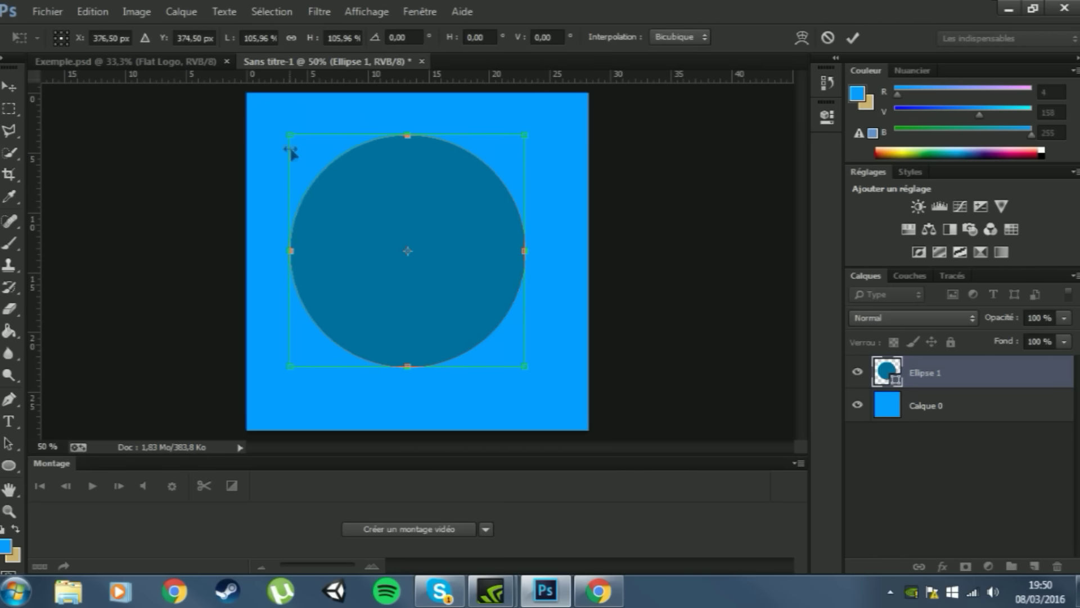
pyautogui.press('Return')
pyautogui.moveTo(375, 266); pyautogui.dragTo(387, 274)
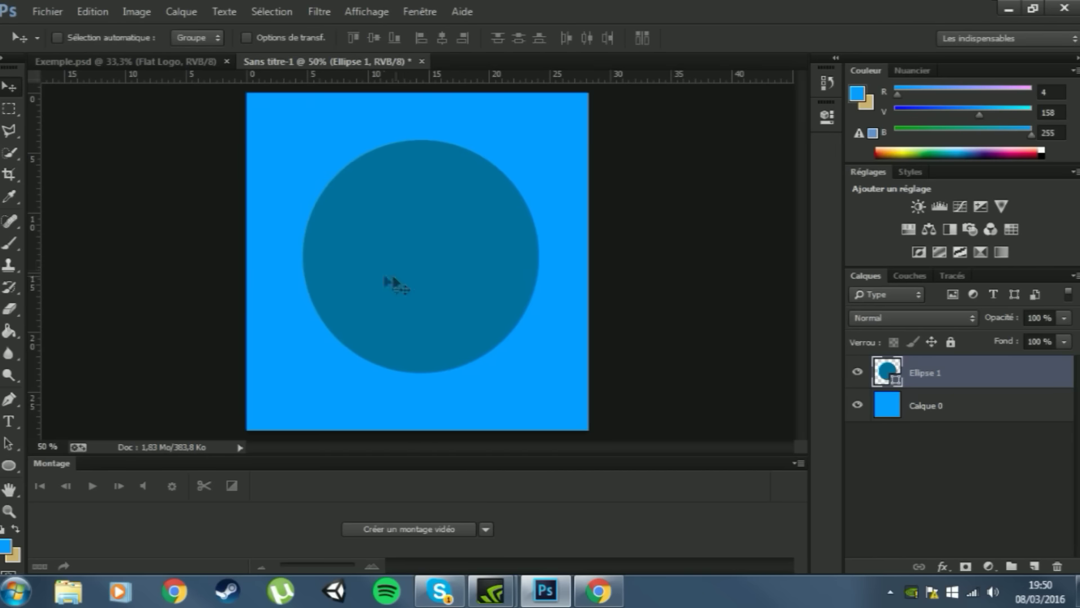
# Place the YouTube-icon-full_color image from the NetworkLogo folder in the Images library into the document.
pyautogui.click(47, 11)
pyautogui.click(106, 286)
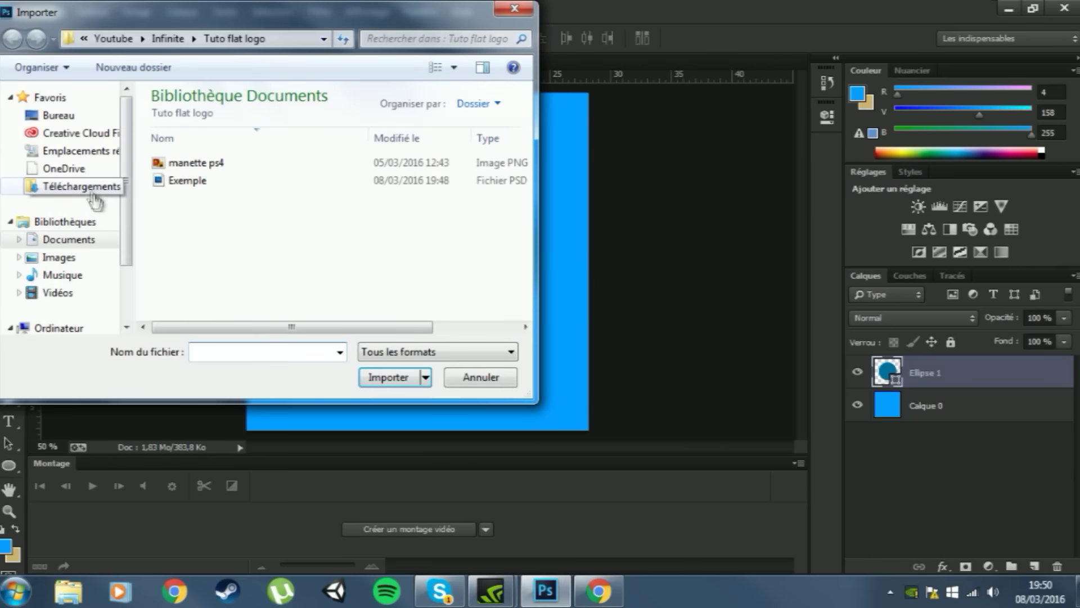
pyautogui.click(77, 262)
pyautogui.doubleClick(375, 287)
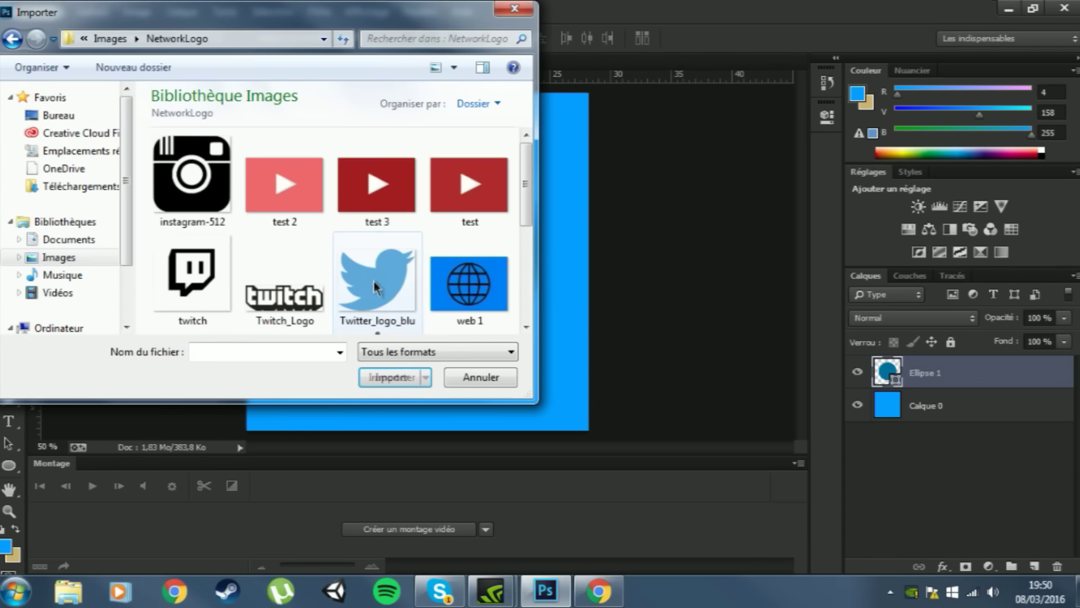
pyautogui.scroll(-3, 375, 287)
pyautogui.click(284, 278)
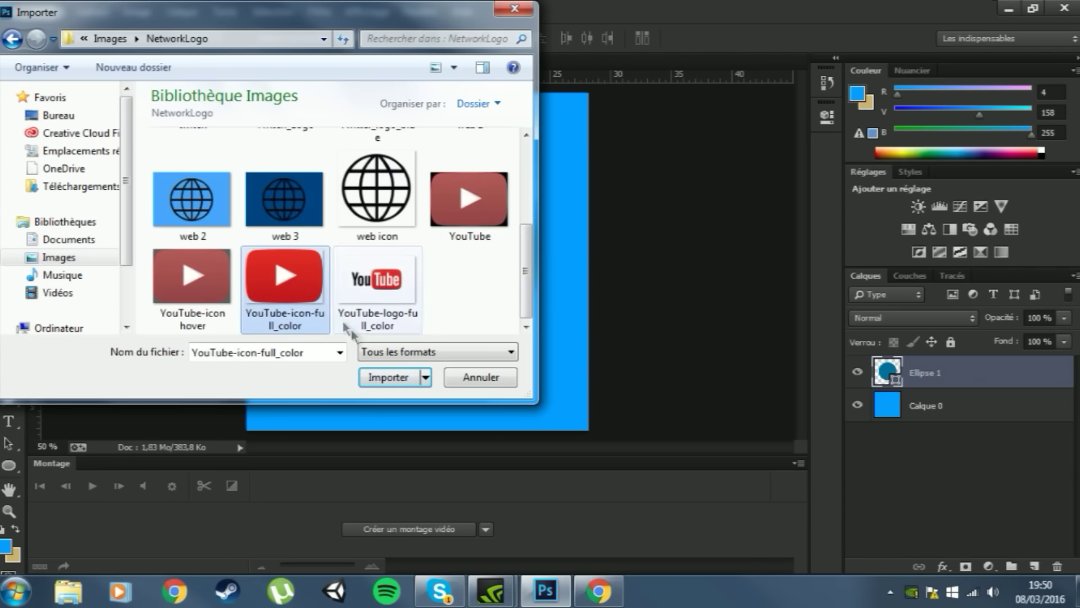
pyautogui.click(390, 377)
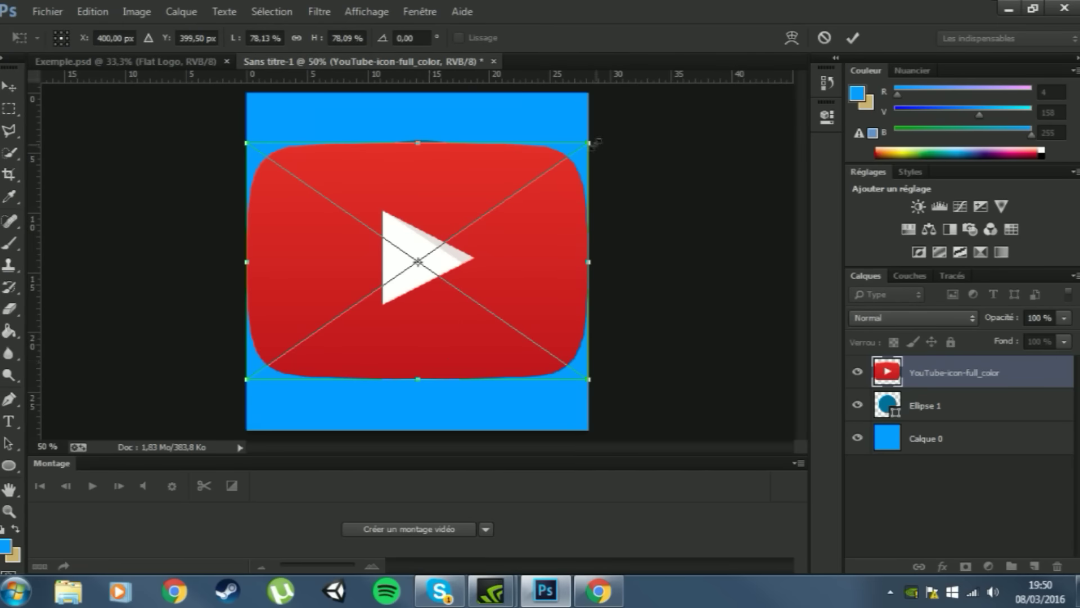
# Scale the YouTube icon down to about 31% and centre it on the circle.
pyautogui.moveTo(594, 142); pyautogui.dragTo(403, 272)
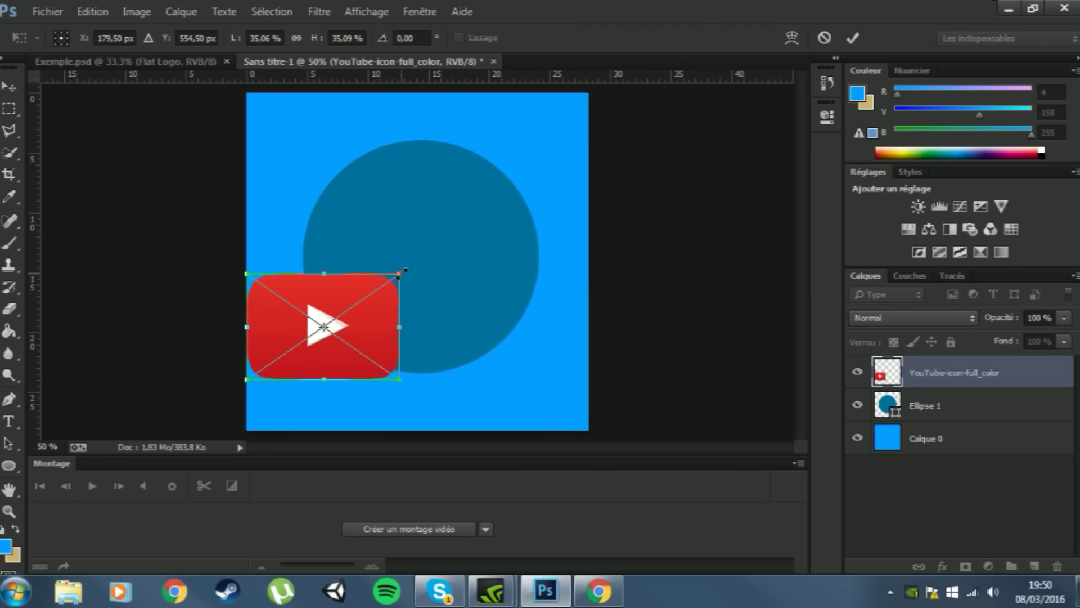
pyautogui.press('Return')
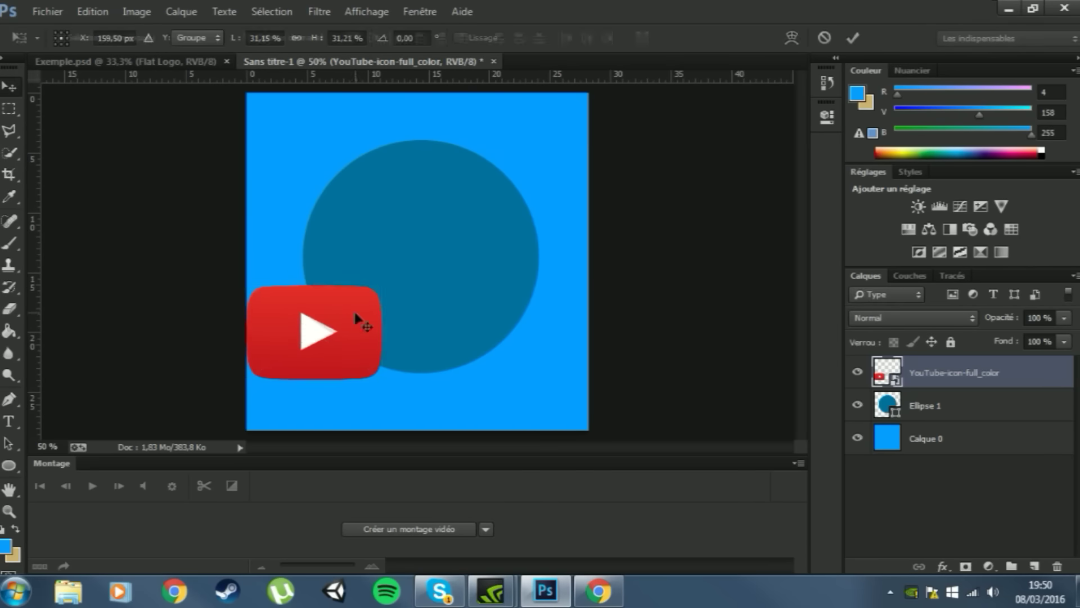
pyautogui.moveTo(357, 319); pyautogui.dragTo(453, 288)
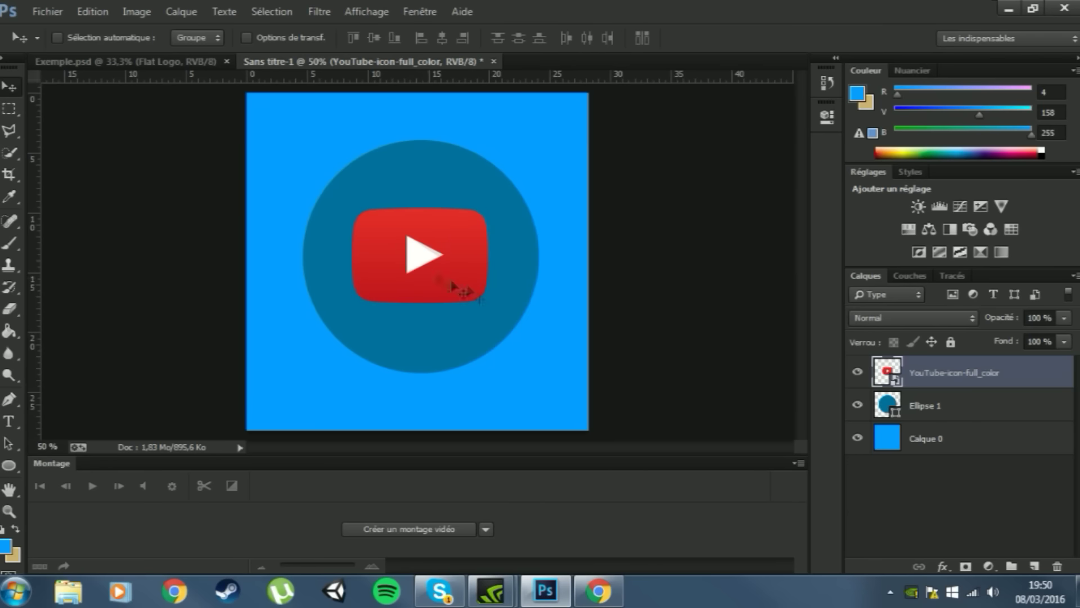
# Rasterize the YouTube-icon-full_color layer.
pyautogui.rightClick(1017, 371)
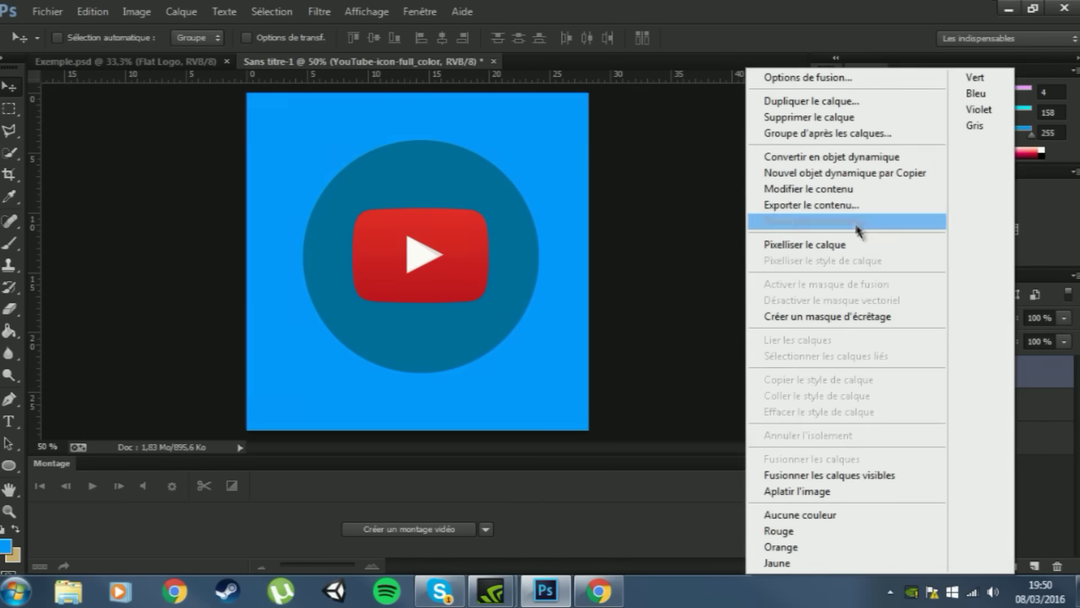
pyautogui.click(798, 243)
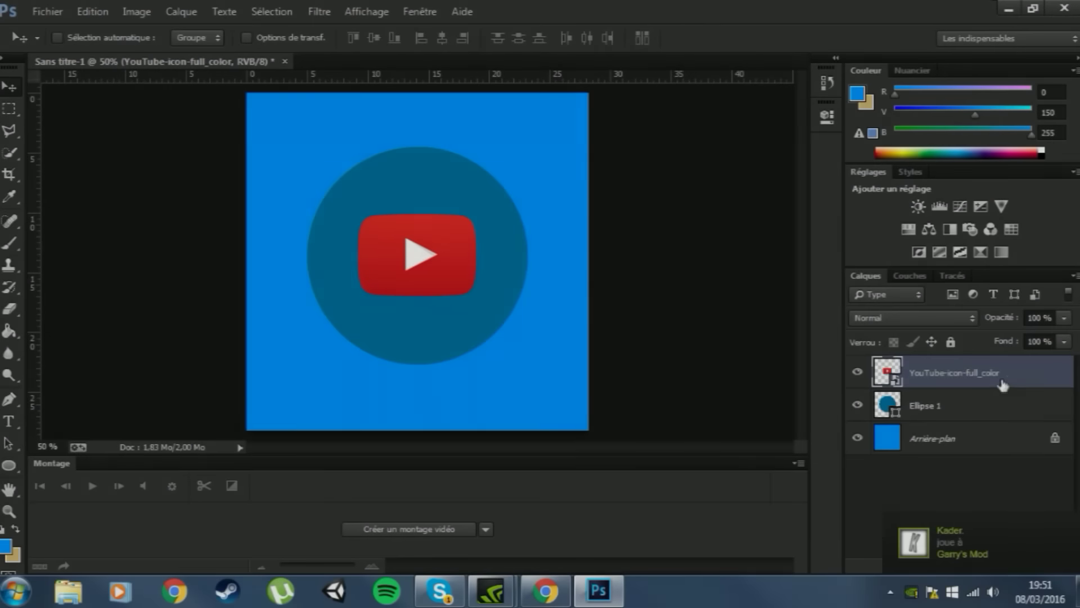
pyautogui.rightClick(1021, 373)
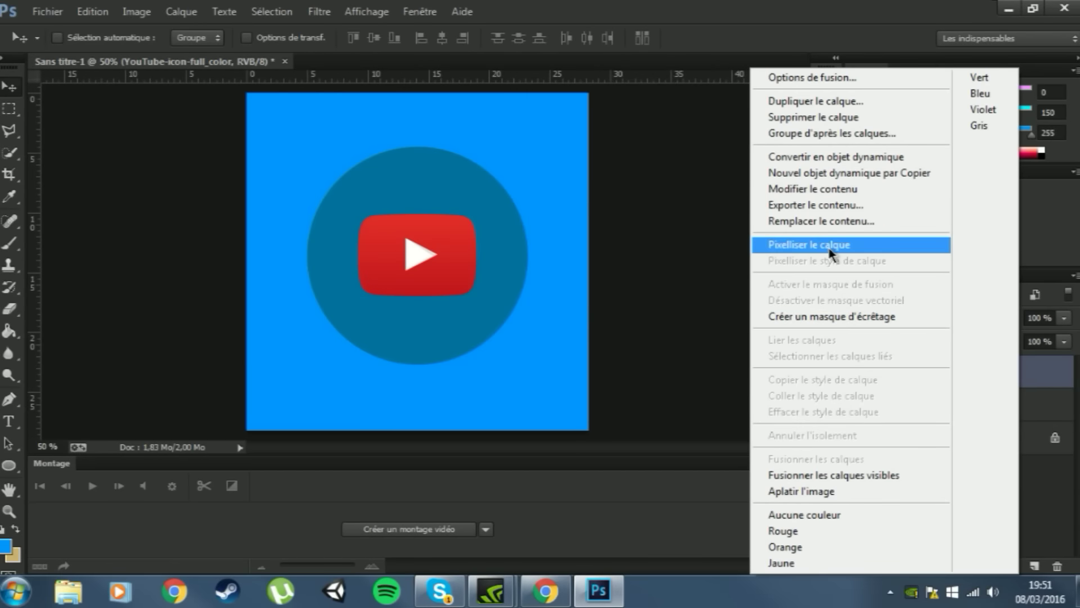
pyautogui.click(830, 246)
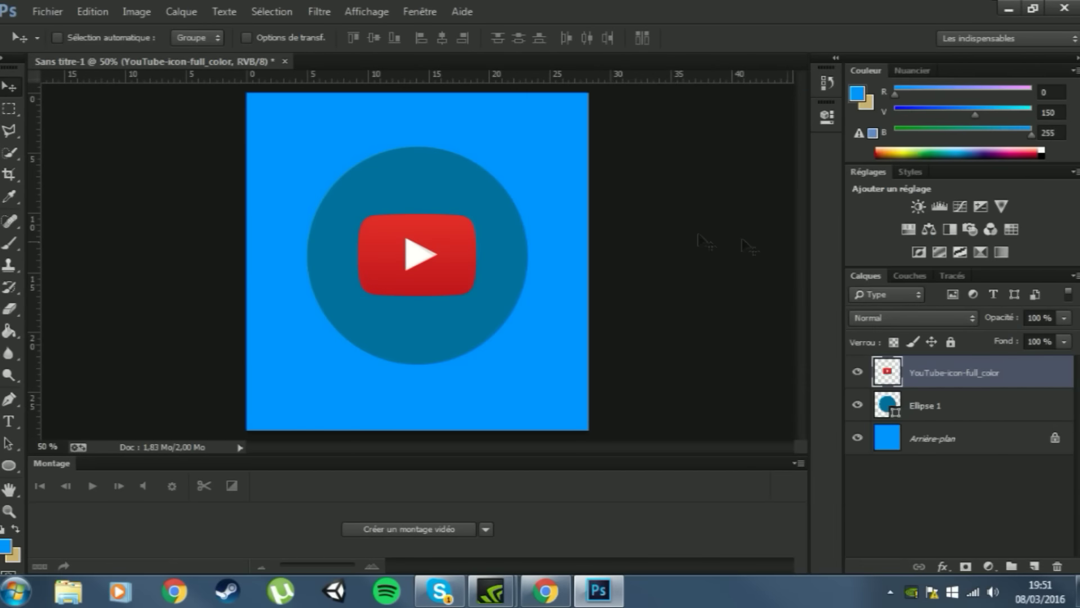
# Select the white play triangle in the YouTube icon with Quick Selection, delete it, and clear the selection.
pyautogui.click(10, 152)
pyautogui.click(419, 254)
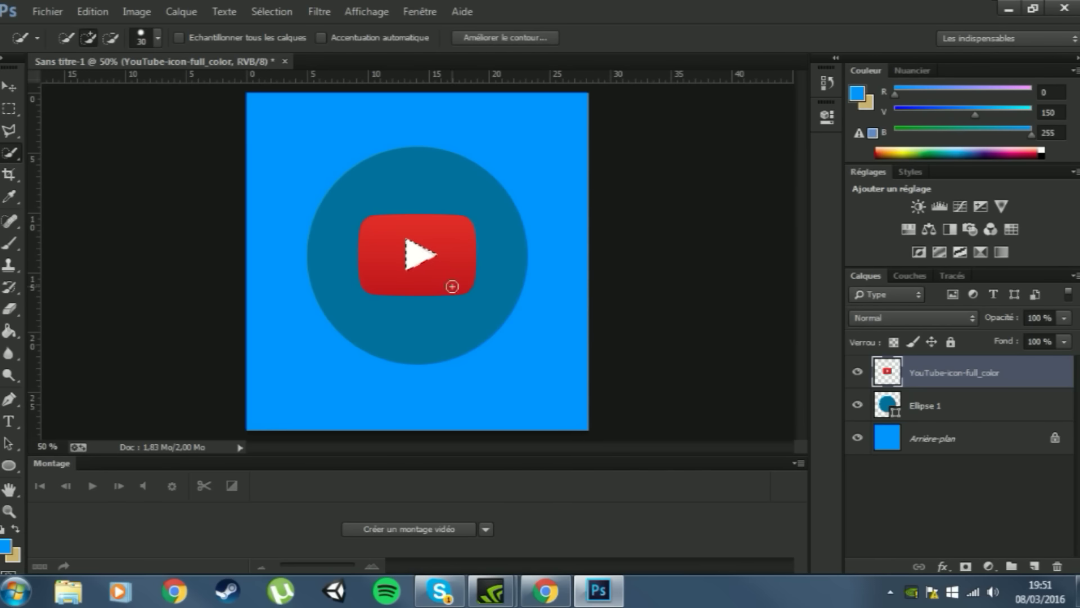
pyautogui.press('Delete')
pyautogui.click(10, 108)
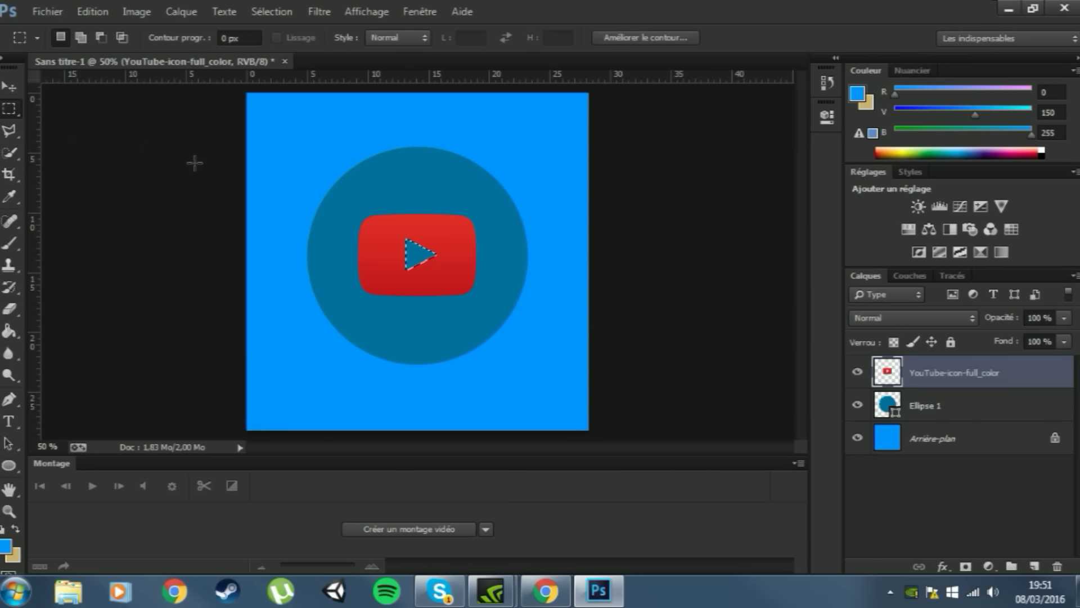
pyautogui.click(194, 163)
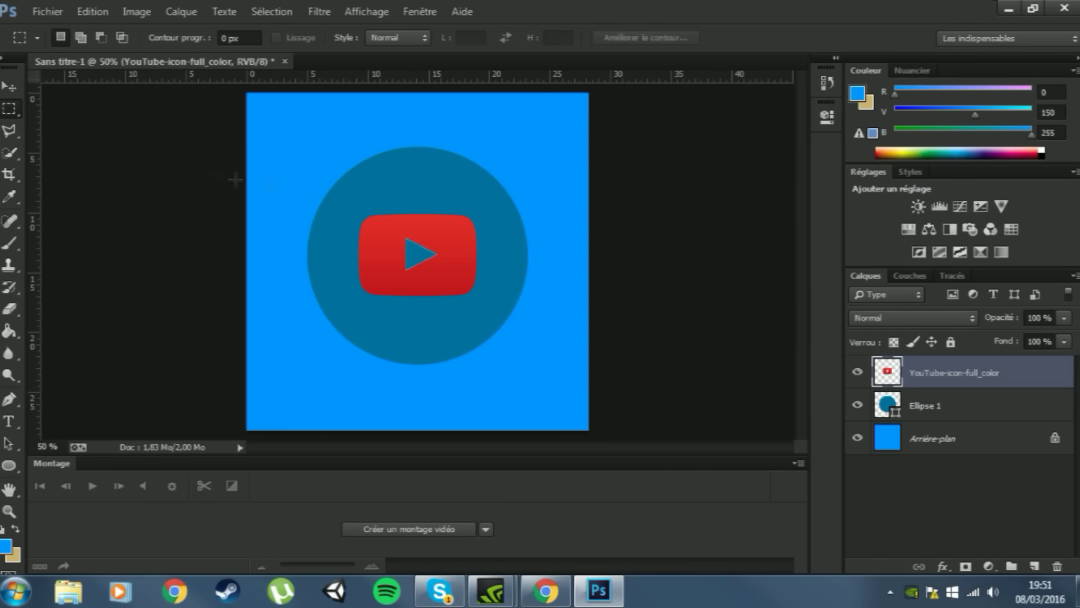
# Apply a white Color Overlay at 100% opacity to the YouTube-icon-full_color layer.
pyautogui.doubleClick(1051, 378)
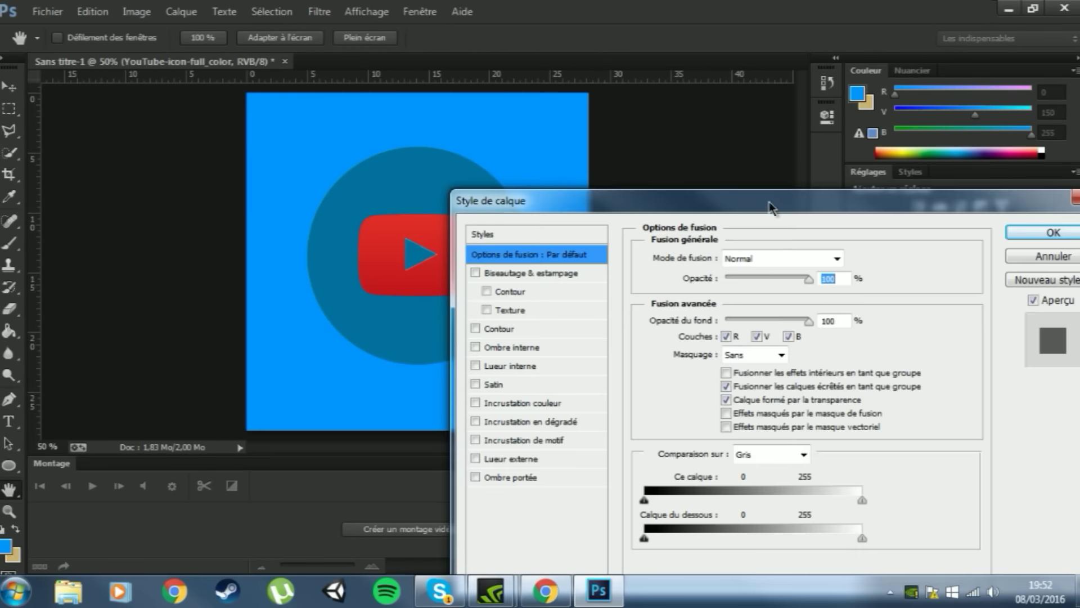
pyautogui.moveTo(767, 200); pyautogui.dragTo(854, 161)
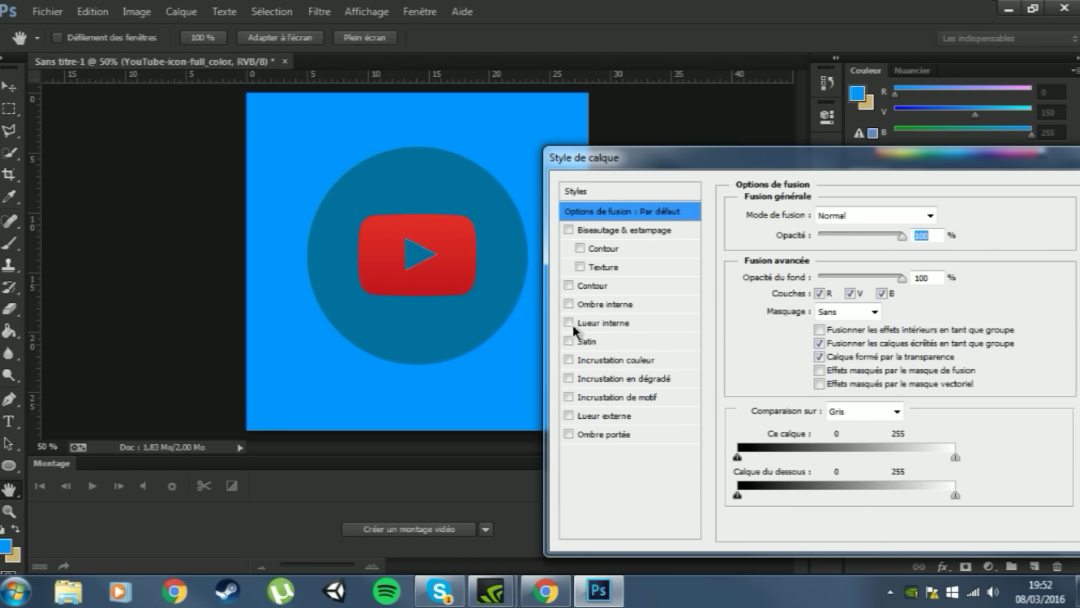
pyautogui.click(569, 360)
pyautogui.click(612, 360)
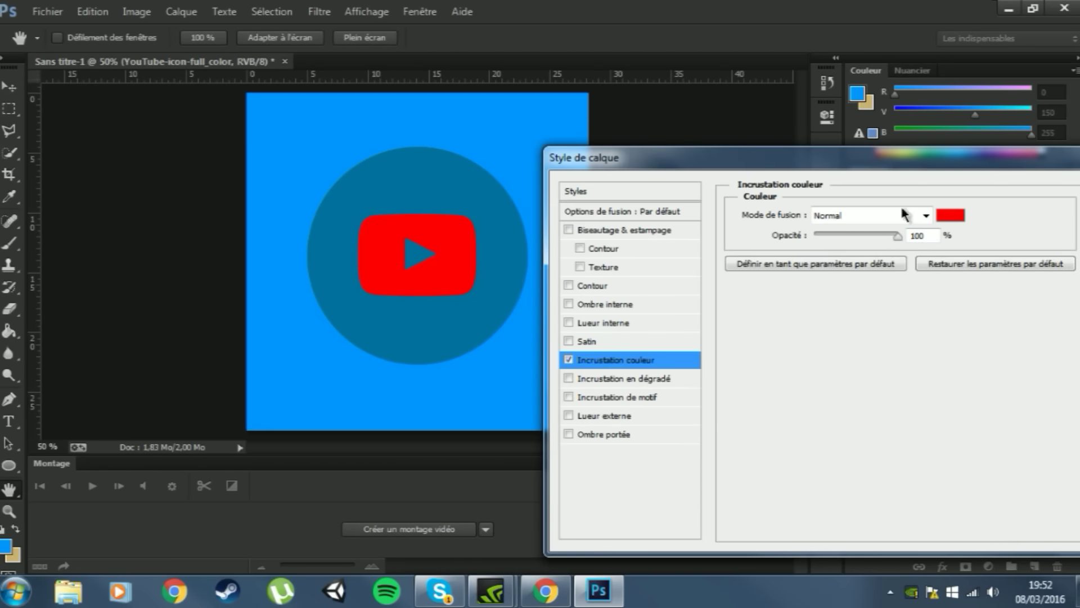
pyautogui.click(937, 223)
pyautogui.moveTo(587, 191); pyautogui.dragTo(544, 190)
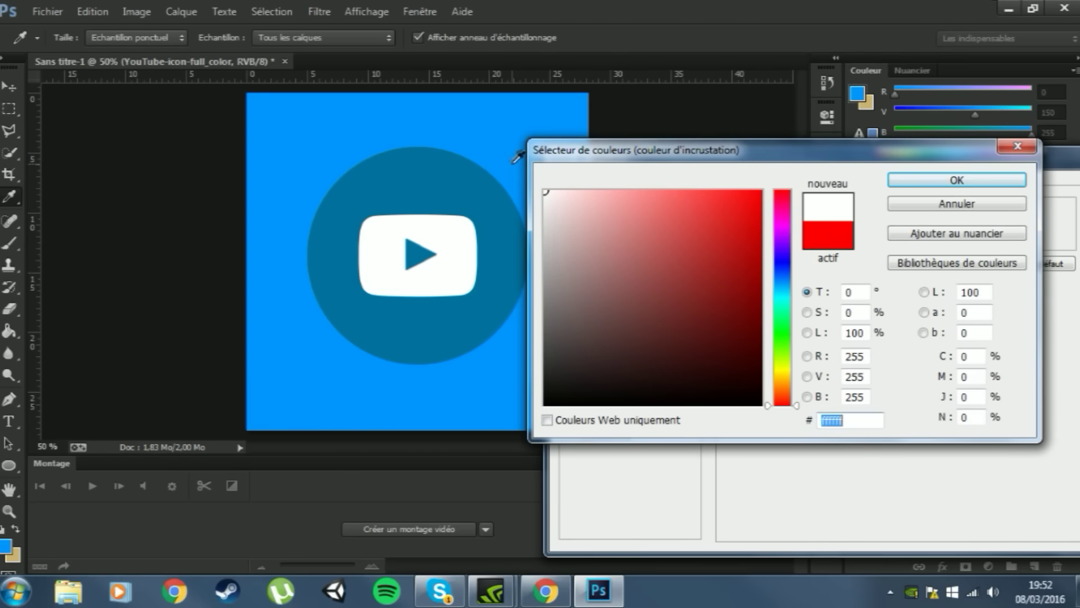
pyautogui.click(957, 180)
pyautogui.moveTo(997, 172); pyautogui.dragTo(972, 168)
pyautogui.click(984, 179)
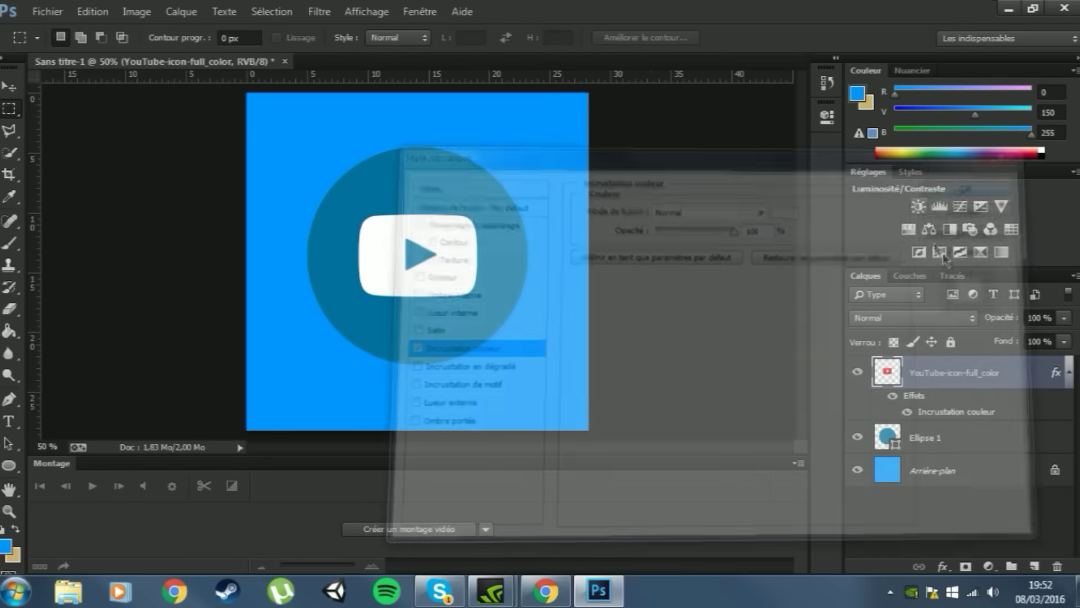
# Add a 3 px black outside stroke at 50% opacity to the Ellipse 1 layer.
pyautogui.doubleClick(1050, 438)
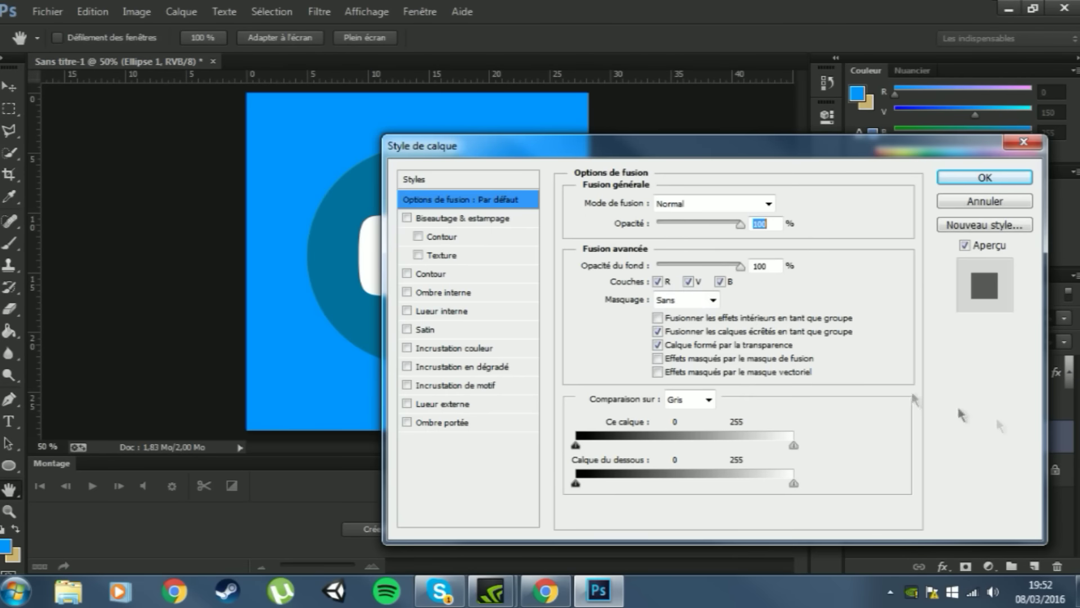
pyautogui.moveTo(666, 160); pyautogui.dragTo(839, 100)
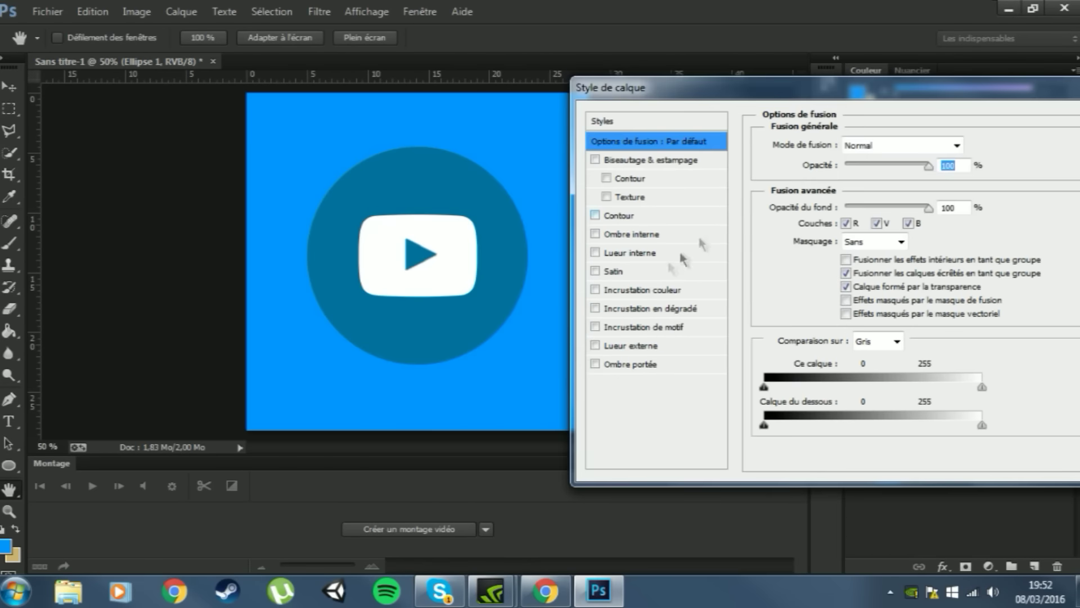
pyautogui.click(595, 214)
pyautogui.click(614, 216)
pyautogui.doubleClick(955, 206)
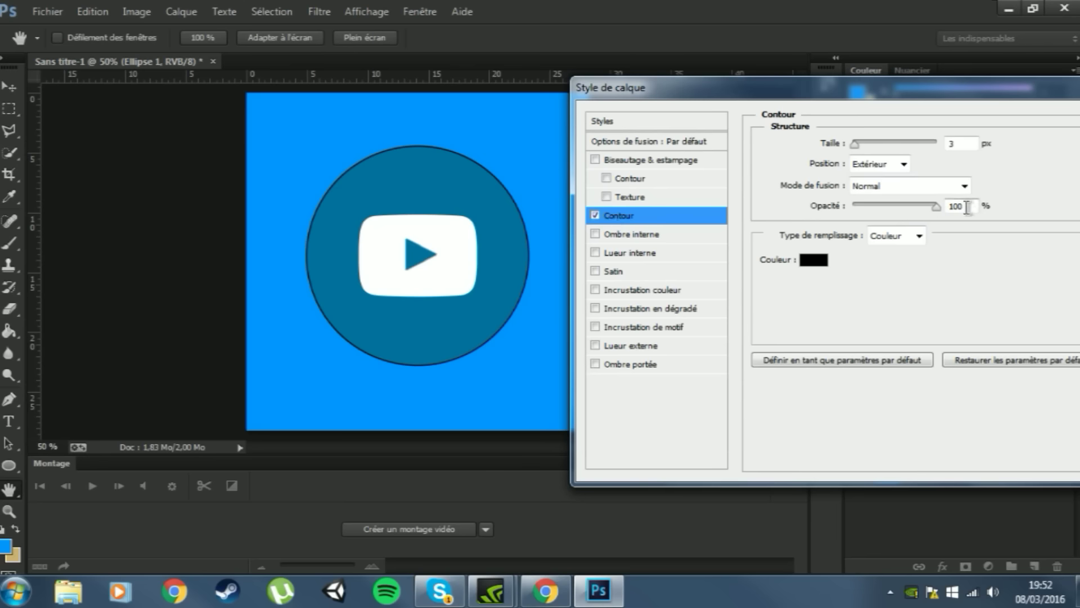
pyautogui.write('50')
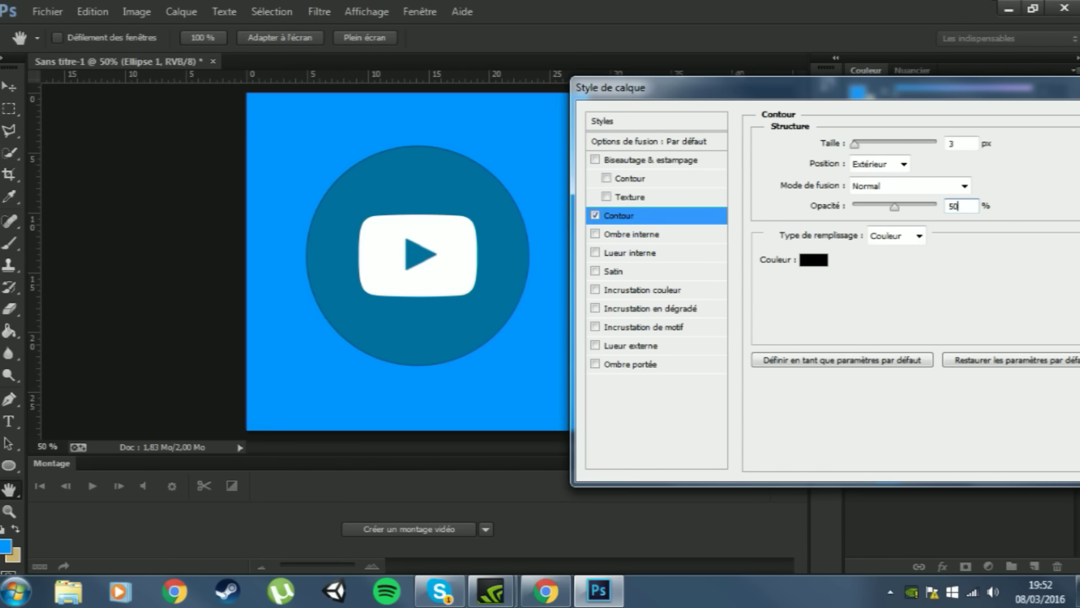
pyautogui.press('Return')
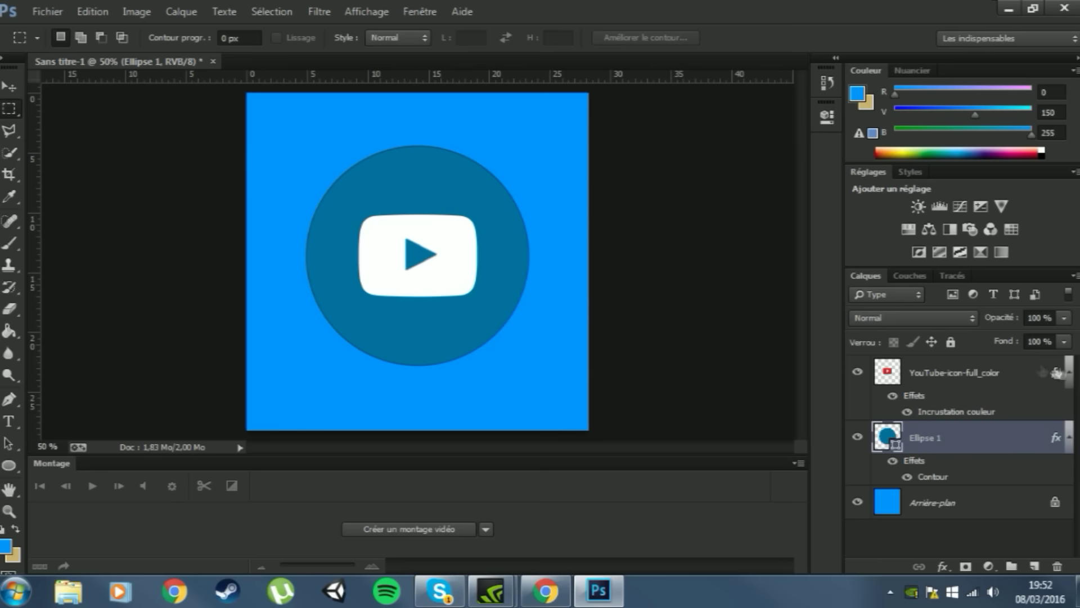
# Try to build a long shadow by repeatedly duplicating the YouTube icon layer with a diagonal offset.
pyautogui.click(1026, 376)
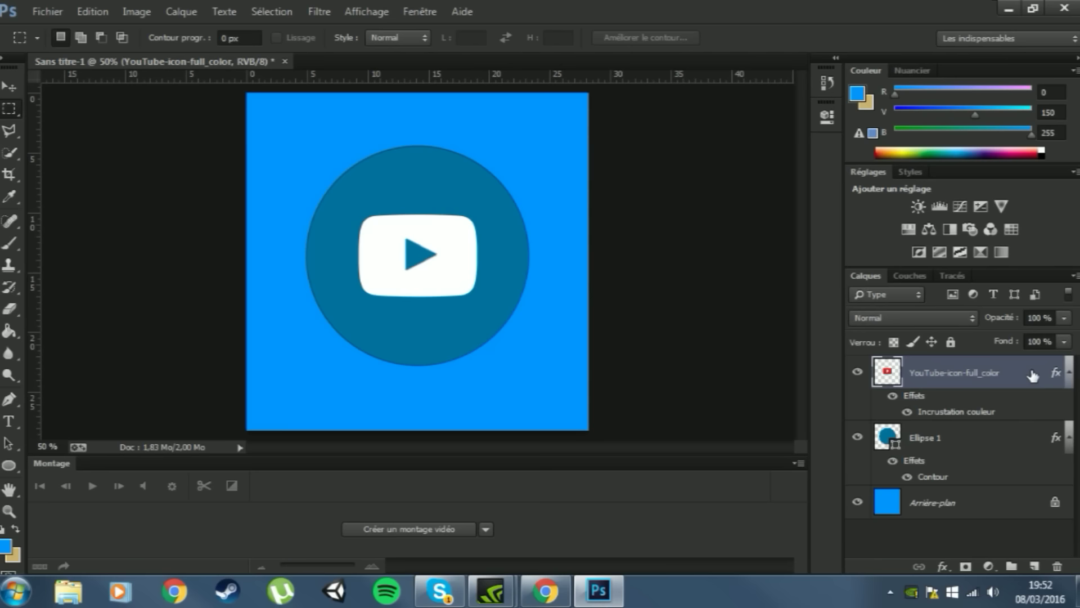
pyautogui.click(9, 133)
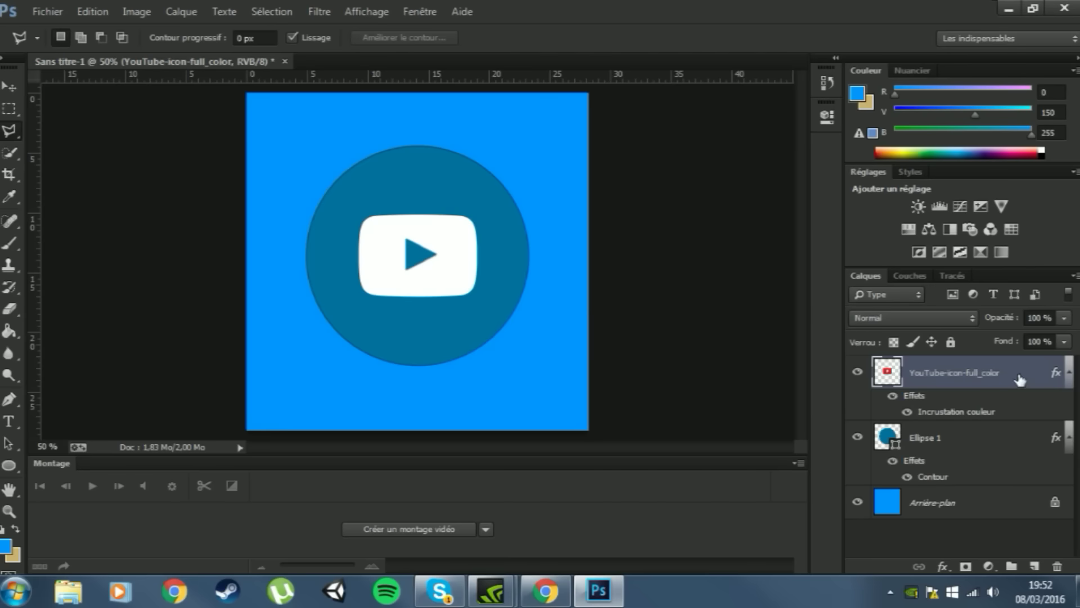
pyautogui.press('v')
pyautogui.hotkey('ctrl', 'j')
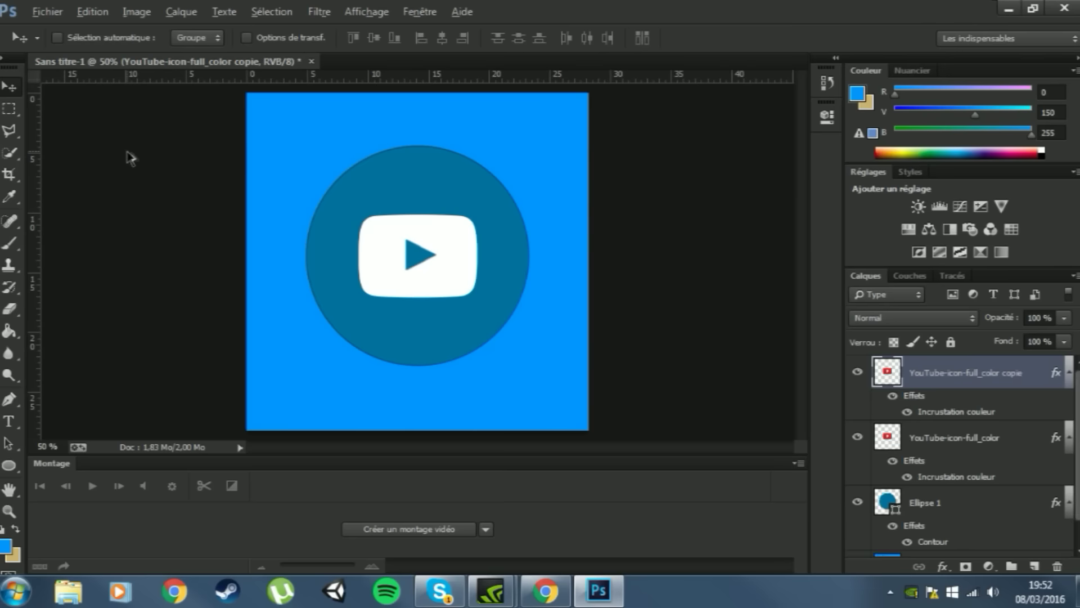
pyautogui.hotkey('ctrl', 'alt', 'shift', 't')
pyautogui.hotkey('ctrl', 'alt', 'shift', 't')
pyautogui.hotkey('ctrl', 'alt', 'shift', 't')
pyautogui.hotkey('ctrl', 'alt', 'shift', 't')
pyautogui.hotkey('ctrl', 'alt', 'shift', 't')
pyautogui.hotkey('ctrl', 'alt', 'shift', 't')
pyautogui.hotkey('ctrl', 'alt', 'shift', 't')
pyautogui.hotkey('ctrl', 'alt', 'shift', 't')
pyautogui.hotkey('ctrl', 'alt', 'shift', 't')
pyautogui.hotkey('ctrl', 'alt', 'shift', 't')
pyautogui.hotkey('ctrl', 'alt', 'shift', 't')
pyautogui.hotkey('ctrl', 'alt', 'shift', 't')
pyautogui.hotkey('ctrl', 'alt', 'shift', 't')
pyautogui.hotkey('ctrl', 'alt', 'shift', 't')
pyautogui.hotkey('ctrl', 'alt', 'shift', 't')
pyautogui.hotkey('ctrl', 'alt', 'shift', 't')
pyautogui.hotkey('ctrl', 'alt', 'shift', 't')
pyautogui.hotkey('ctrl', 'alt', 'shift', 't')
pyautogui.hotkey('ctrl', 'alt', 'shift', 't')
pyautogui.hotkey('ctrl', 'alt', 'shift', 't')
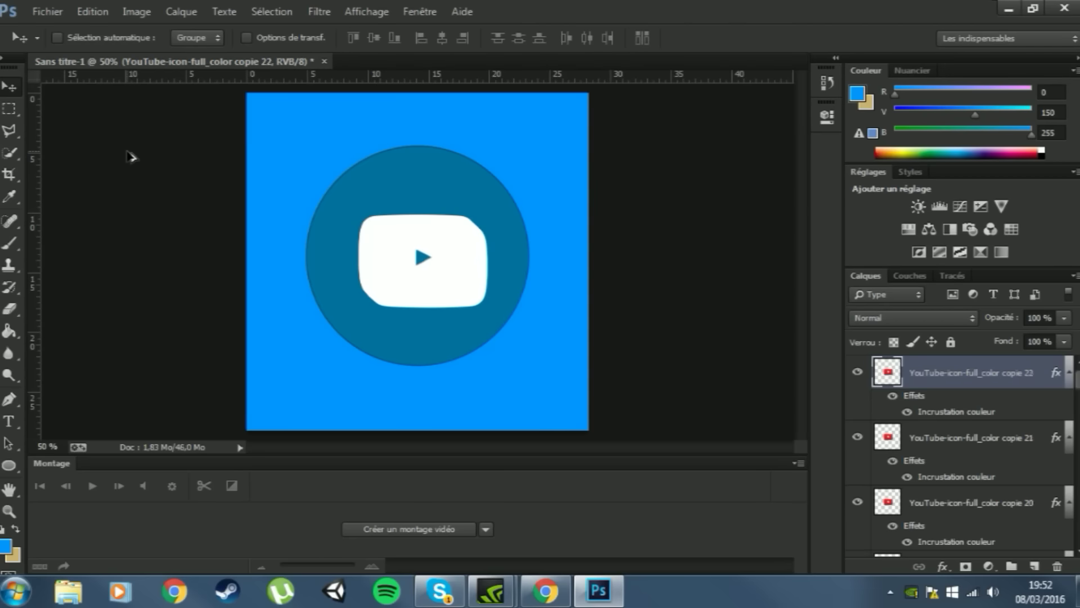
pyautogui.hotkey('ctrl', 'alt', 'shift', 't')
# Undo all the offset duplicates until only the original YouTube icon layer remains.
pyautogui.hotkey('ctrl', 'alt', 'z')
pyautogui.hotkey('ctrl', 'alt', 'z')
pyautogui.hotkey('ctrl', 'alt', 'z')
pyautogui.hotkey('ctrl', 'alt', 'z')
pyautogui.hotkey('ctrl', 'alt', 'z')
pyautogui.hotkey('ctrl', 'alt', 'z')
pyautogui.hotkey('ctrl', 'alt', 'z')
pyautogui.hotkey('ctrl', 'alt', 'z')
pyautogui.hotkey('ctrl', 'alt', 'z')
pyautogui.hotkey('ctrl', 'alt', 'z')
pyautogui.hotkey('ctrl', 'alt', 'z')
pyautogui.hotkey('ctrl', 'alt', 'z')
pyautogui.hotkey('ctrl', 'alt', 'z')
pyautogui.hotkey('ctrl', 'alt', 'z')
pyautogui.hotkey('ctrl', 'alt', 'z')
pyautogui.hotkey('ctrl', 'alt', 'z')
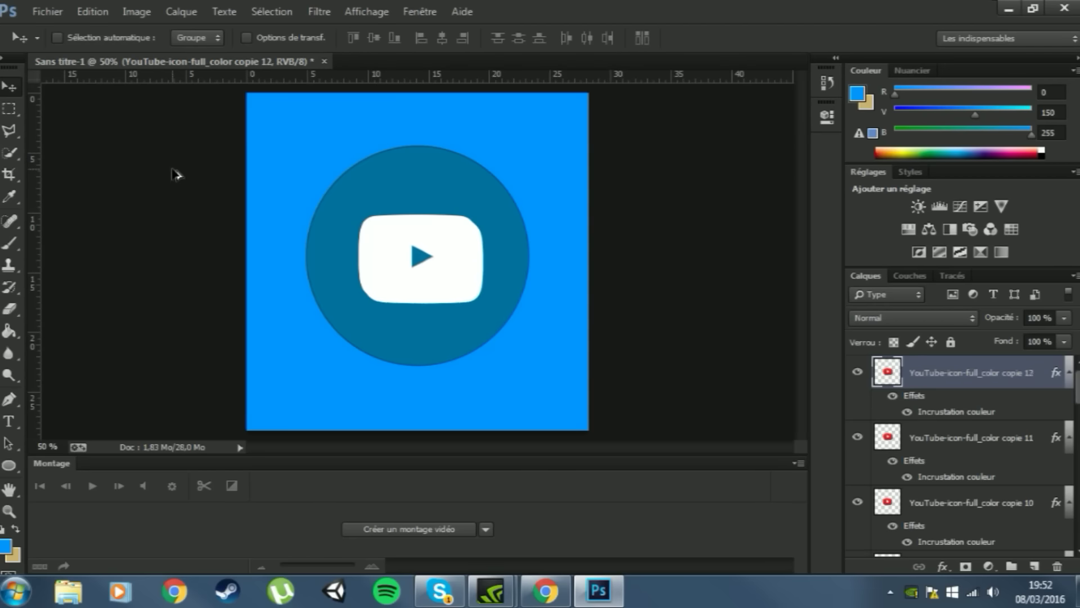
pyautogui.hotkey('ctrl', 'alt', 'z')
pyautogui.hotkey('ctrl', 'alt', 'z')
pyautogui.hotkey('ctrl', 'alt', 'z')
pyautogui.hotkey('ctrl', 'alt', 'z')
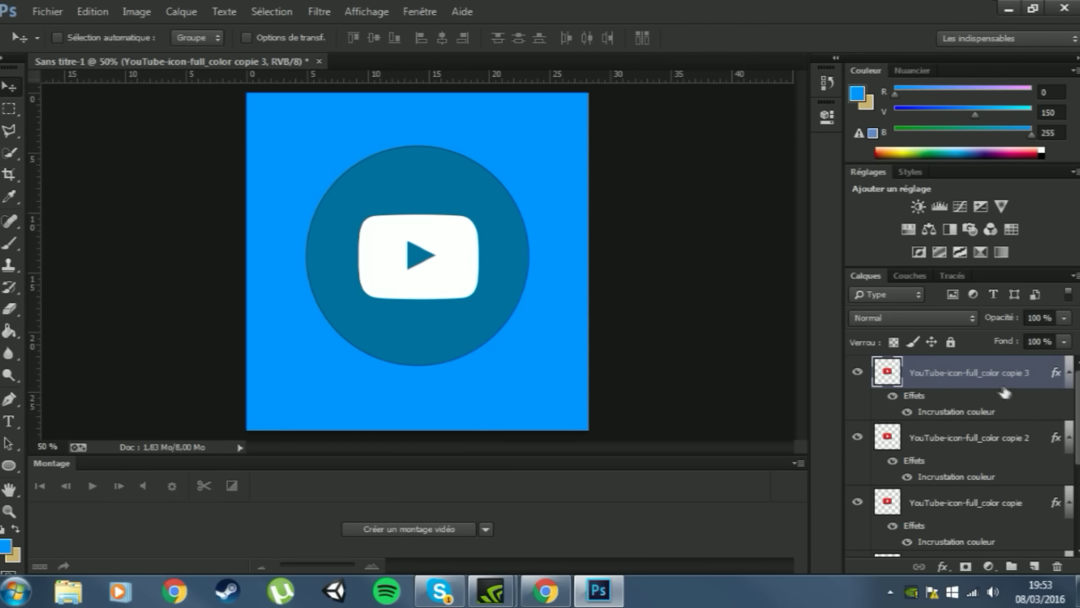
pyautogui.hotkey('ctrl', 'alt', 'z')
pyautogui.hotkey('ctrl', 'alt', 'z')
pyautogui.hotkey('ctrl', 'shift', 'z')
pyautogui.hotkey('ctrl', 'shift', 'z')
pyautogui.hotkey('ctrl', 'alt', 'z')
pyautogui.hotkey('ctrl', 'alt', 'z')
pyautogui.hotkey('ctrl', 'alt', 'z')
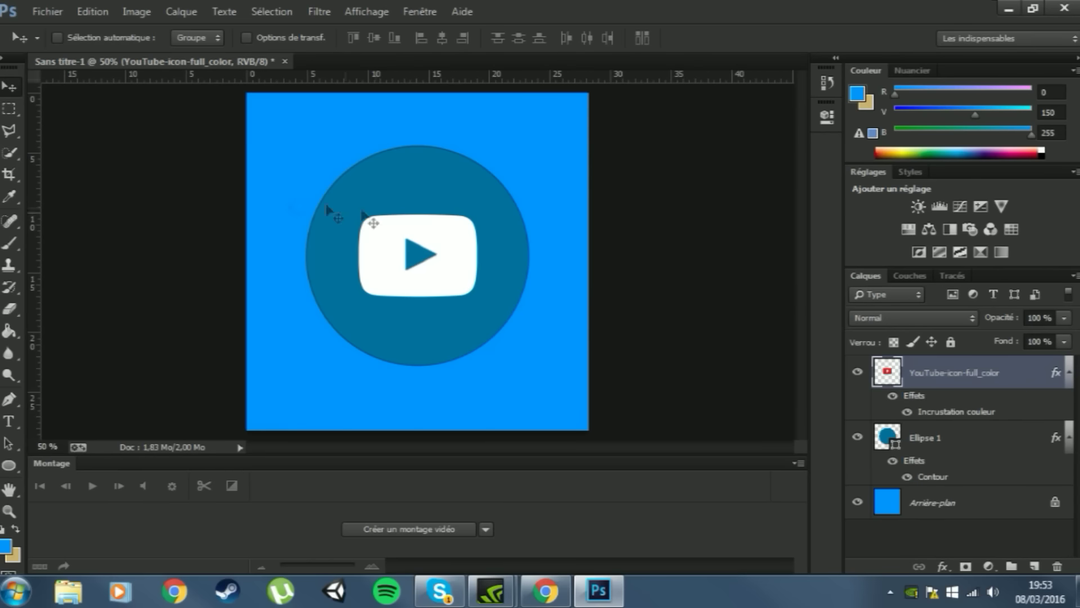
# Outline a long-shadow selection with the Polygonal Lasso from the icon's lower-left corner past the circle's lower-right edge to its upper-right corner.
pyautogui.click(9, 133)
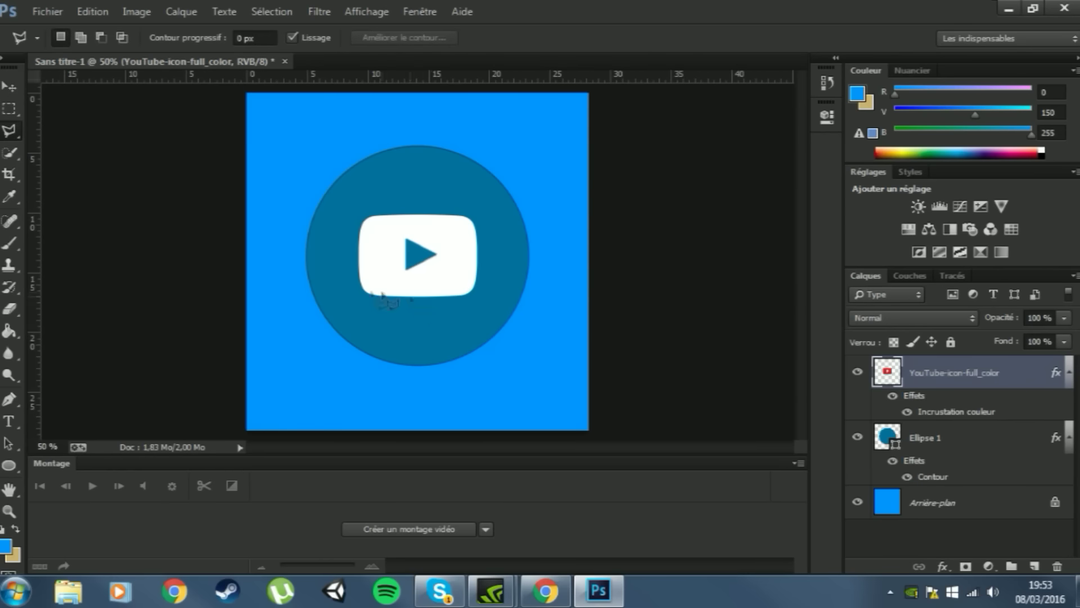
pyautogui.hotkey('ctrl', '+')
pyautogui.hotkey('ctrl', '+')
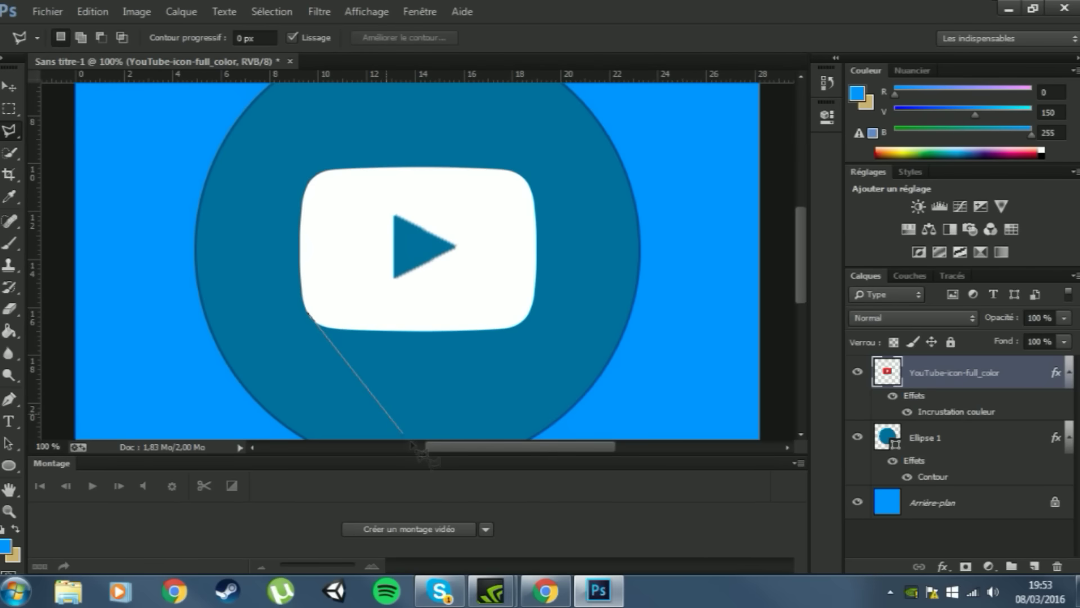
pyautogui.scroll(-3, 450, 348)
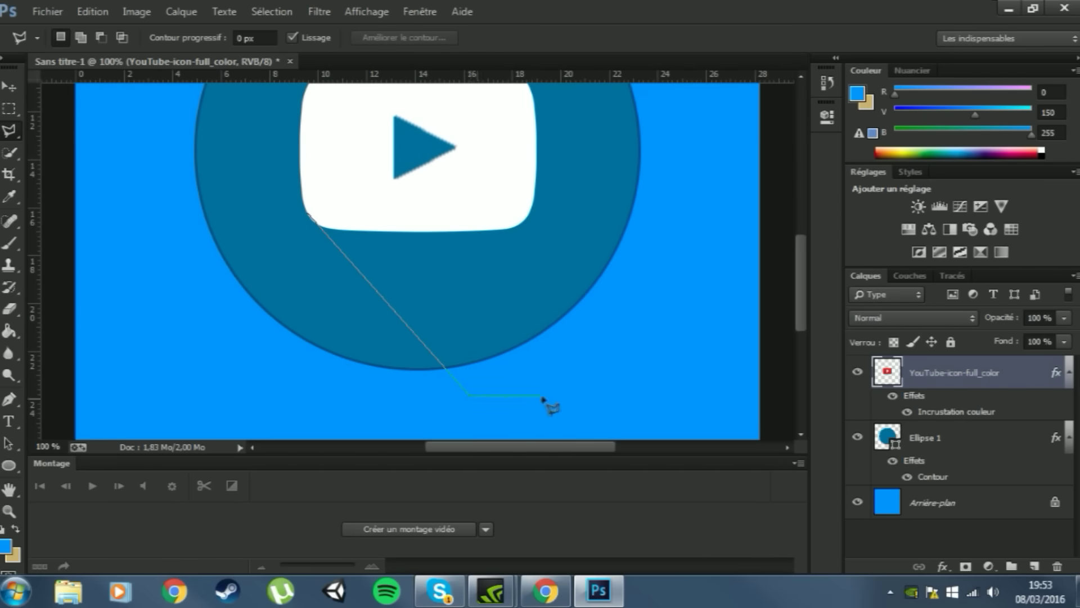
pyautogui.press('BackSpace')
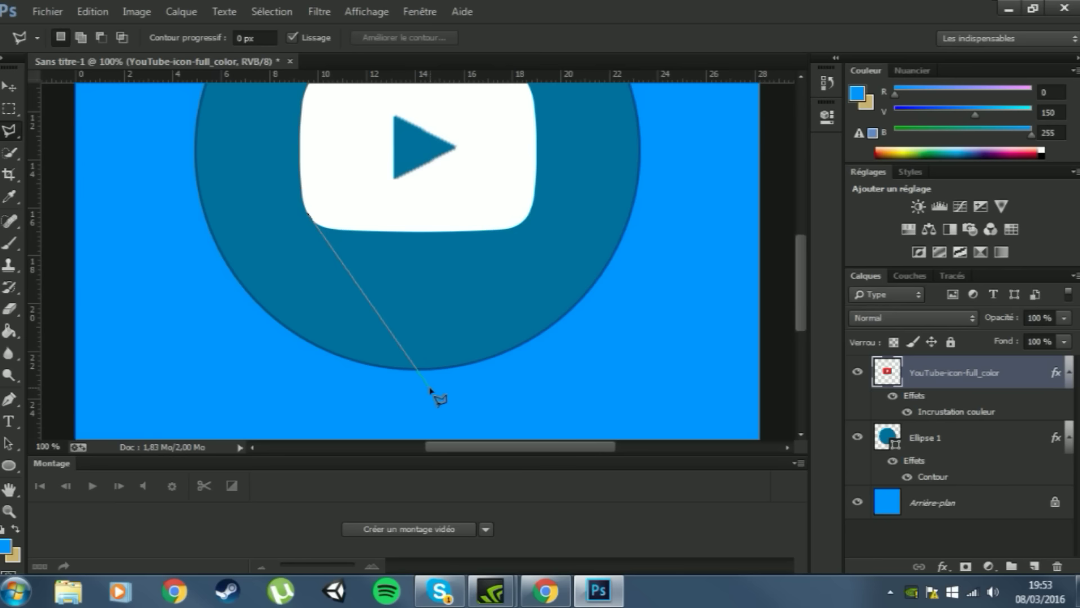
pyautogui.click(616, 360)
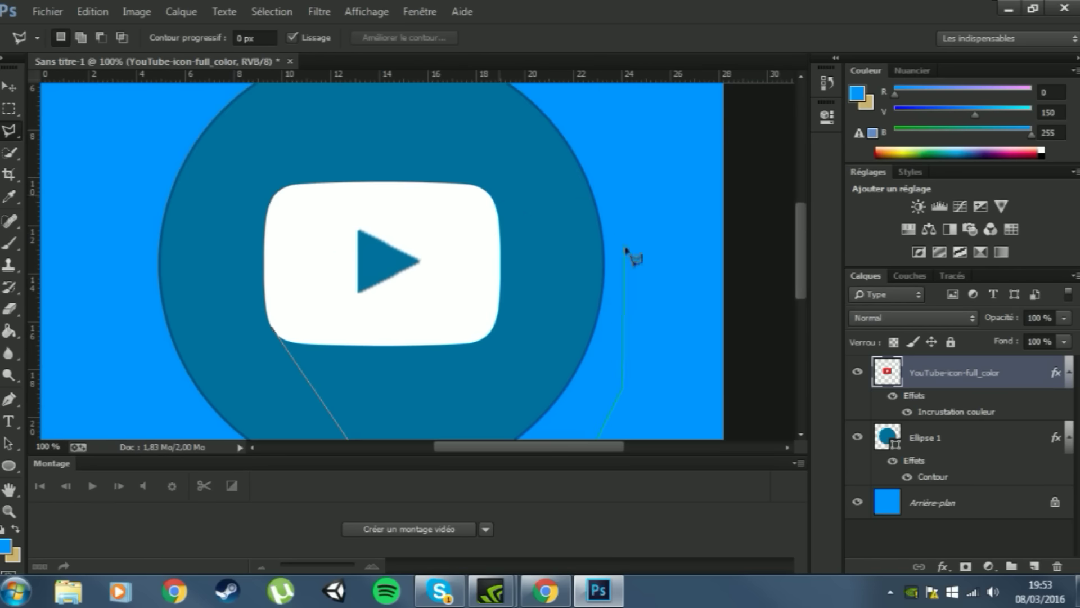
pyautogui.click(622, 324)
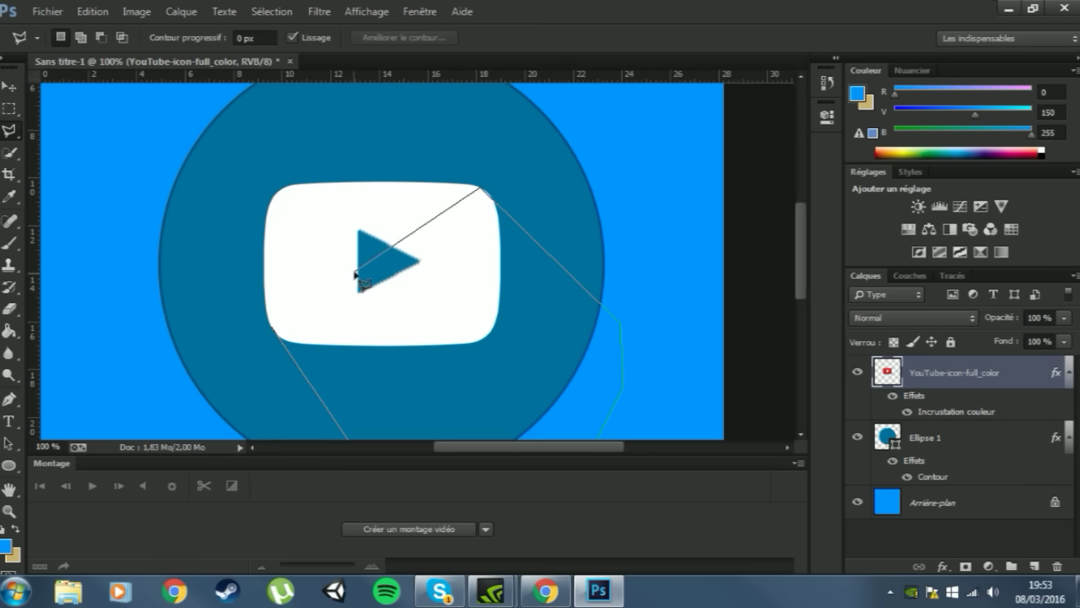
pyautogui.click(486, 191)
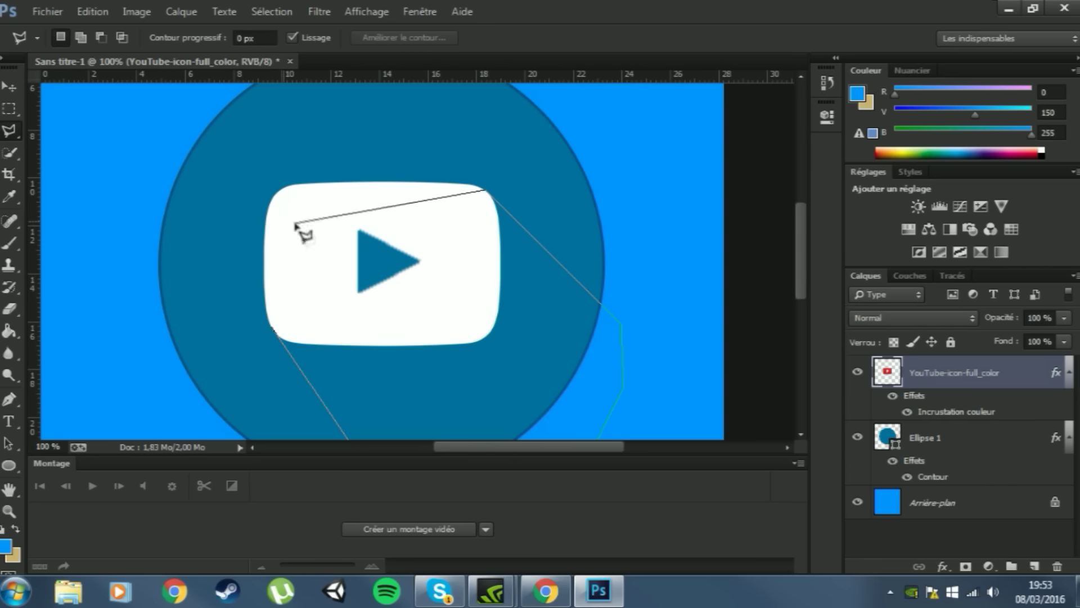
pyautogui.click(289, 280)
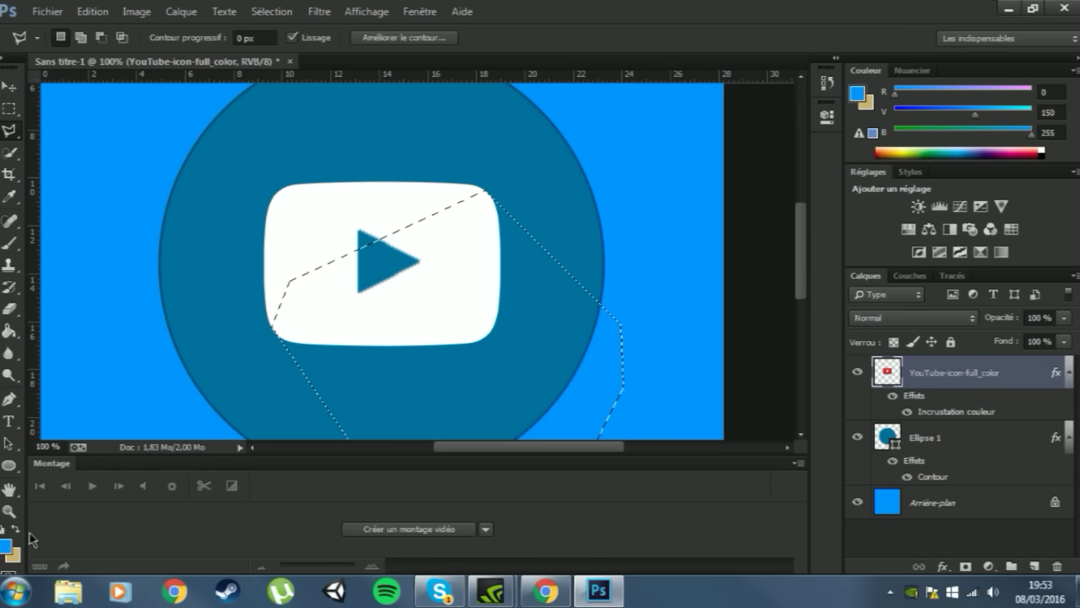
# Paint the selected shadow area with black (000000) on a new layer using the Brush, and clear the selection.
pyautogui.click(6, 544)
pyautogui.moveTo(644, 373); pyautogui.dragTo(545, 404)
pyautogui.click(905, 186)
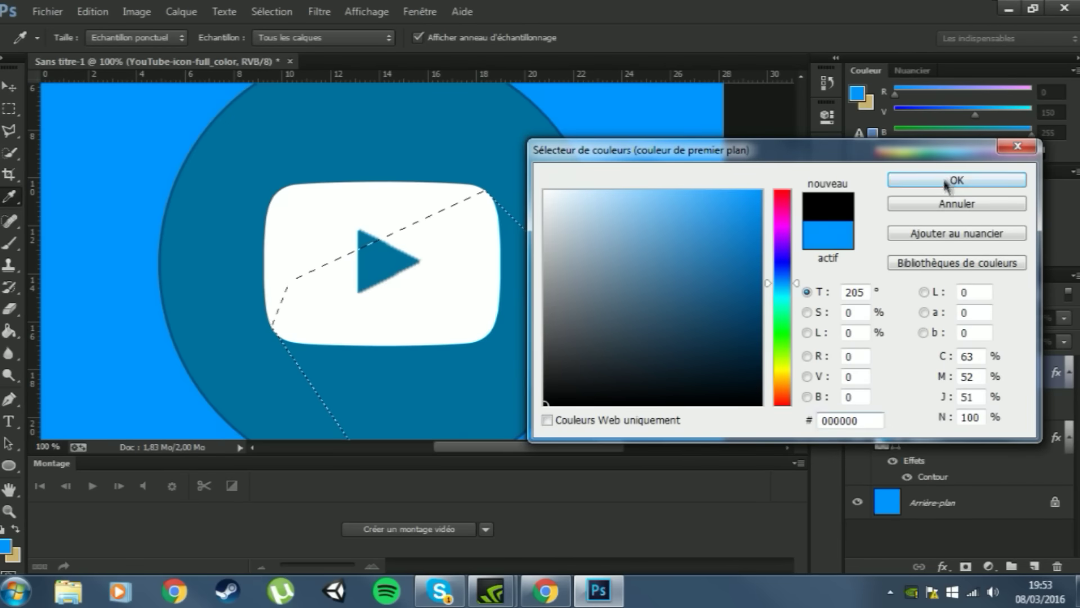
pyautogui.hotkey('ctrl', '-')
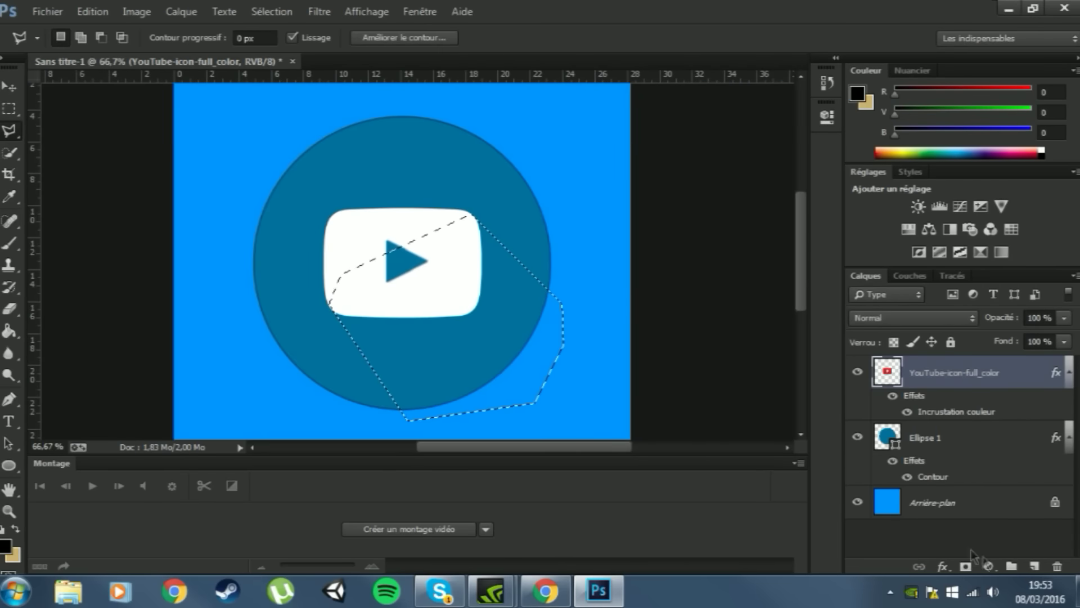
pyautogui.click(1034, 566)
pyautogui.click(9, 245)
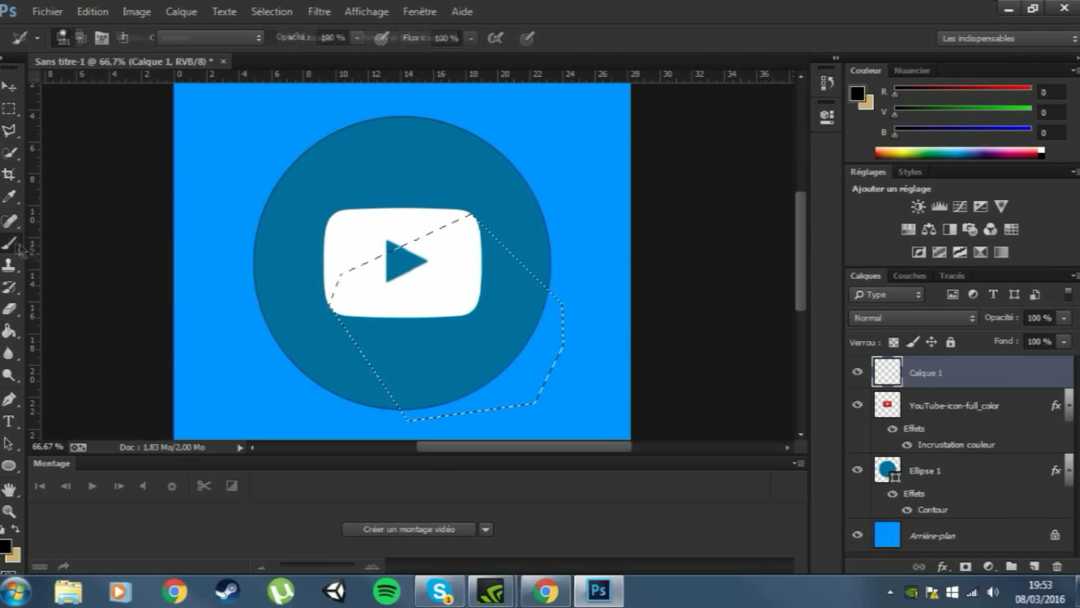
pyautogui.moveTo(366, 318)
pyautogui.mouseDown()
pyautogui.moveTo(483, 271)
pyautogui.moveTo(518, 314)
pyautogui.moveTo(509, 336)
pyautogui.mouseUp()
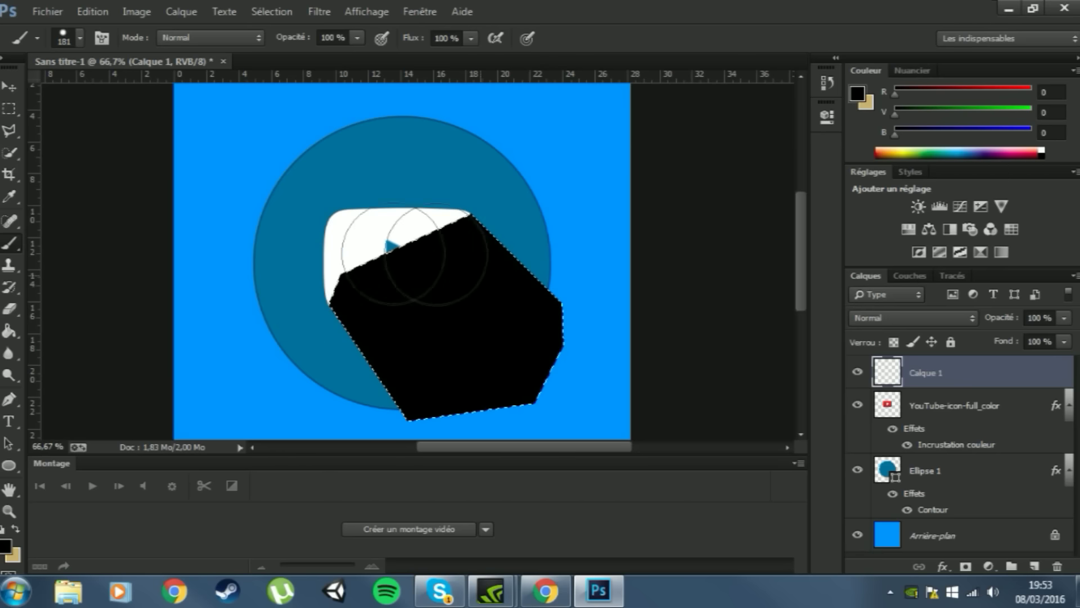
pyautogui.click(9, 108)
pyautogui.click(196, 156)
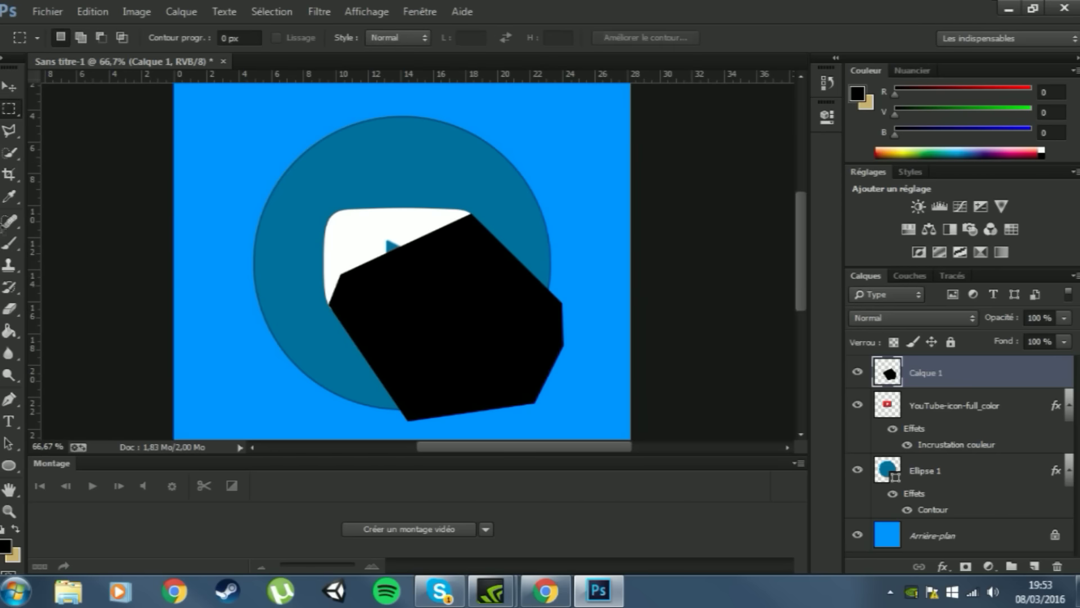
# Brush black over the icon's play triangle on the shadow layer.
pyautogui.click(9, 245)
pyautogui.click(412, 277)
pyautogui.click(411, 277)
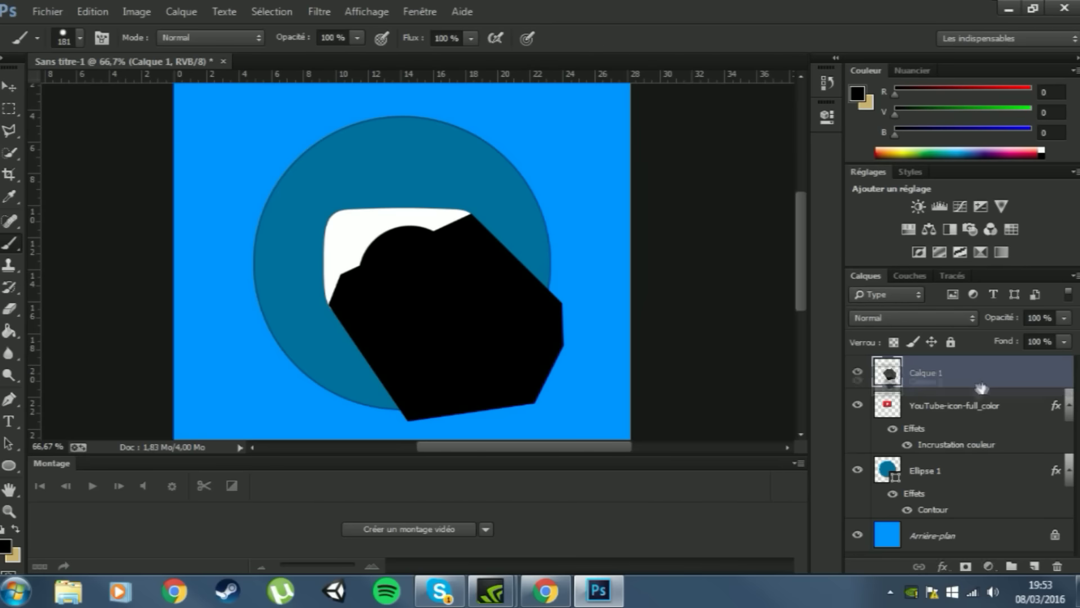
# Move the black shadow layer below the YouTube icon layer and clip it to Ellipse 1.
pyautogui.moveTo(981, 379); pyautogui.dragTo(989, 447)
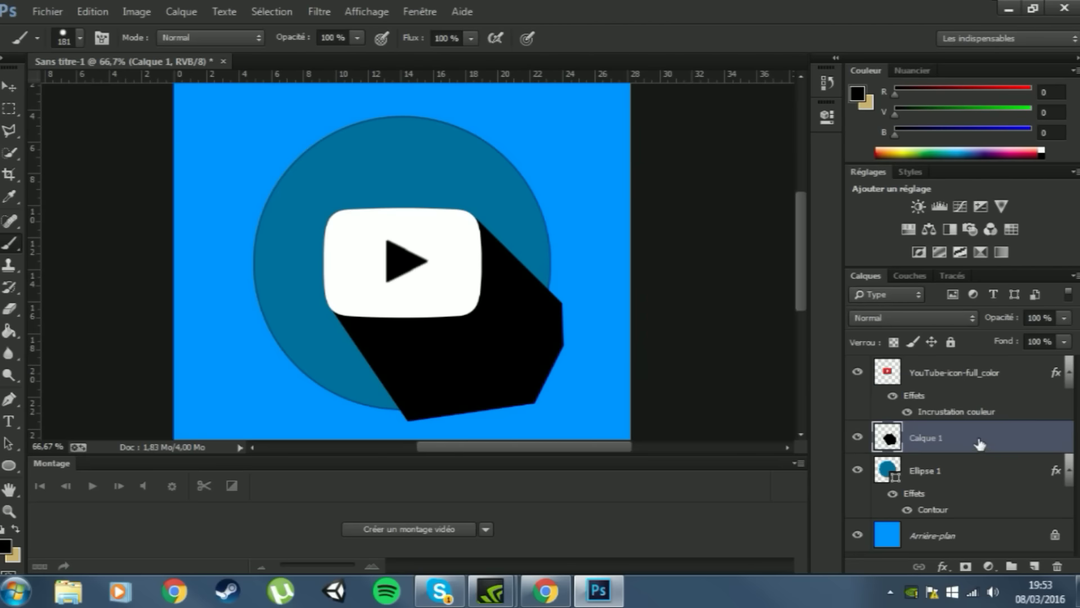
pyautogui.rightClick(981, 445)
pyautogui.click(808, 300)
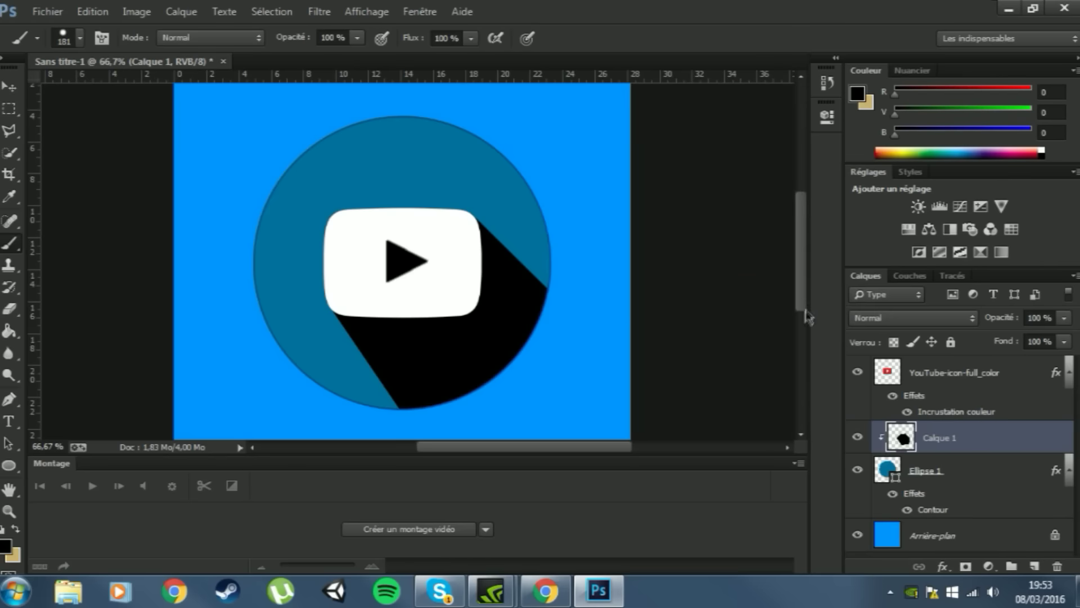
# Lower the shadow layer's opacity to 30%.
pyautogui.moveTo(1007, 322); pyautogui.dragTo(933, 333)
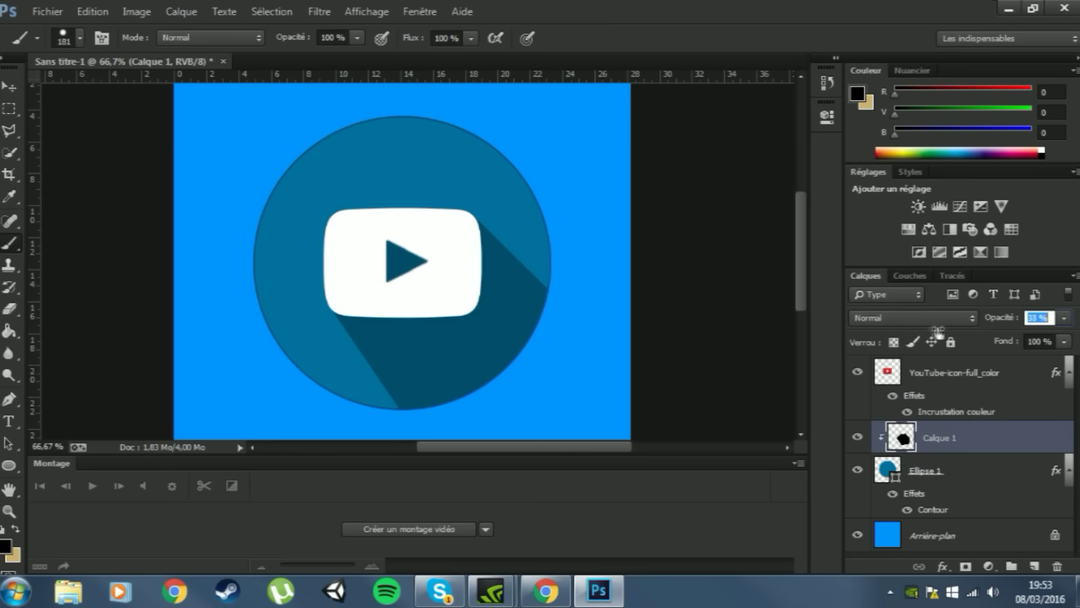
pyautogui.moveTo(948, 332); pyautogui.dragTo(925, 335)
pyautogui.hotkey('ctrl', '+')
pyautogui.hotkey('ctrl', '+')
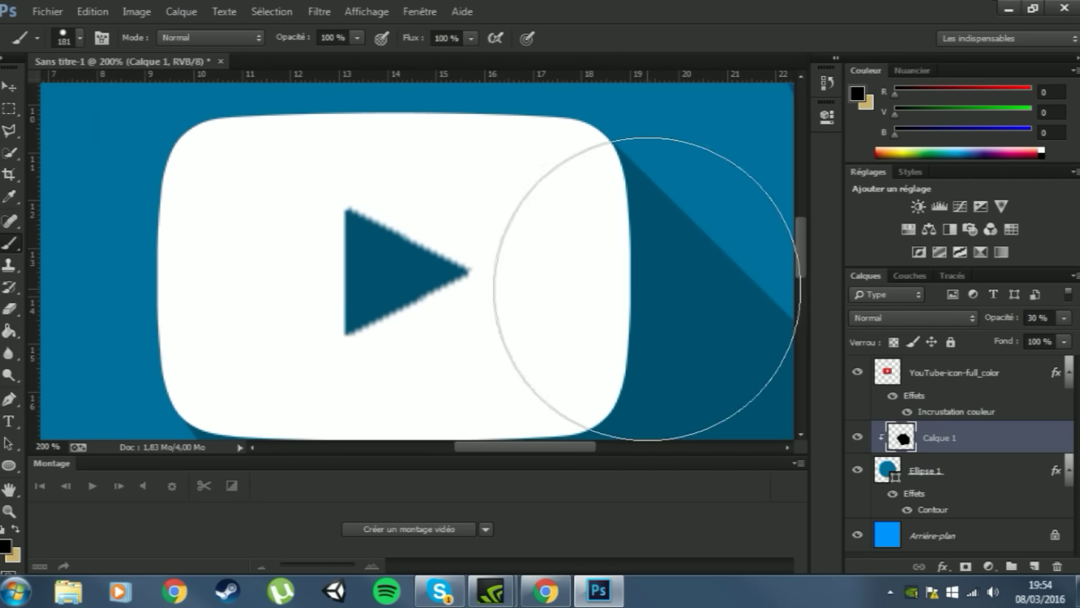
pyautogui.click(9, 131)
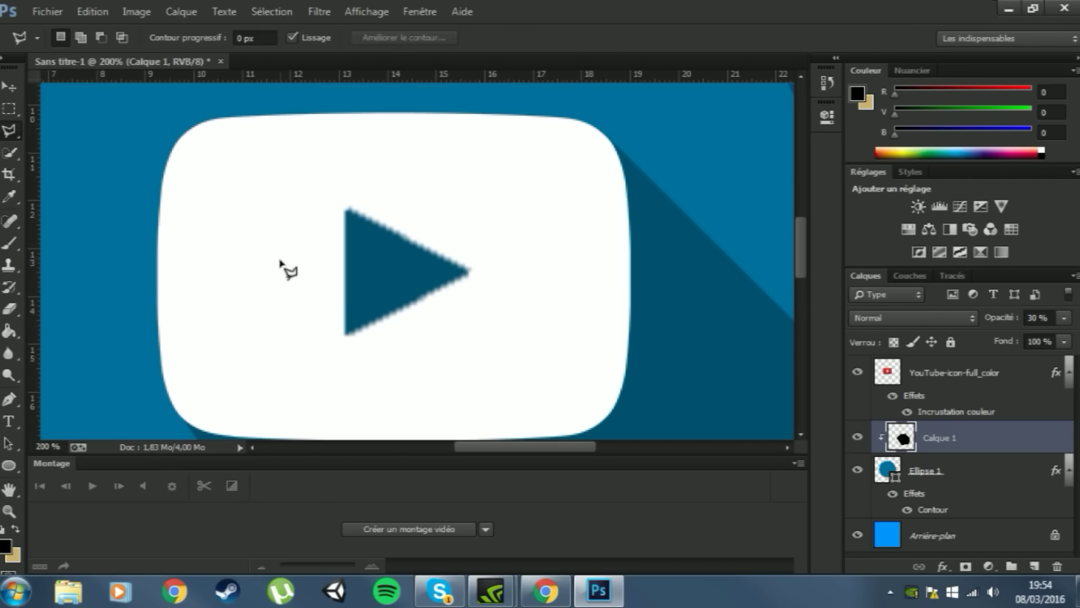
pyautogui.click(346, 208)
pyautogui.click(470, 271)
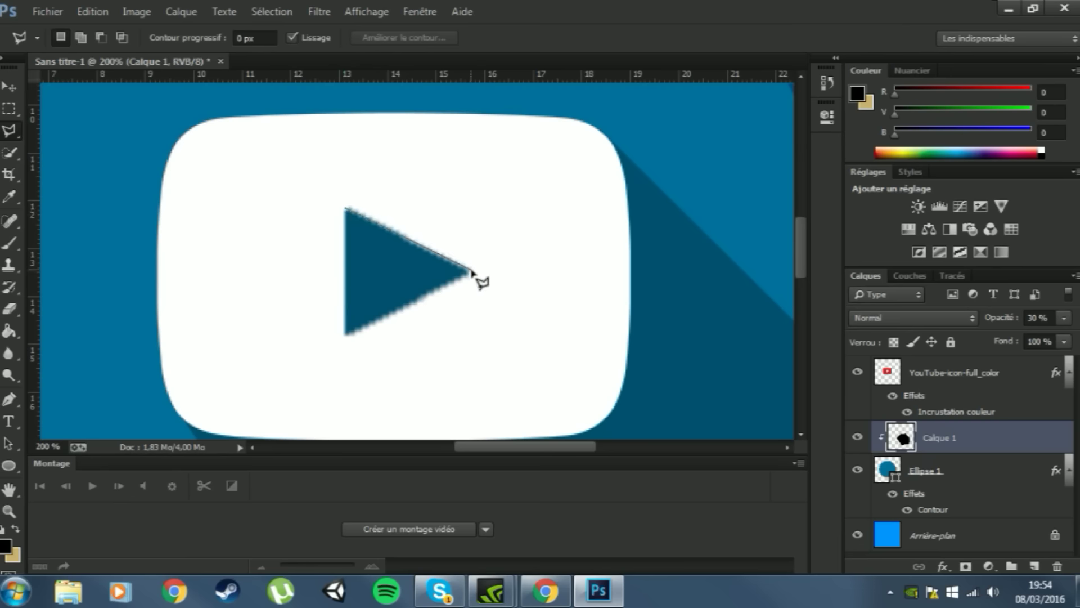
pyautogui.click(347, 337)
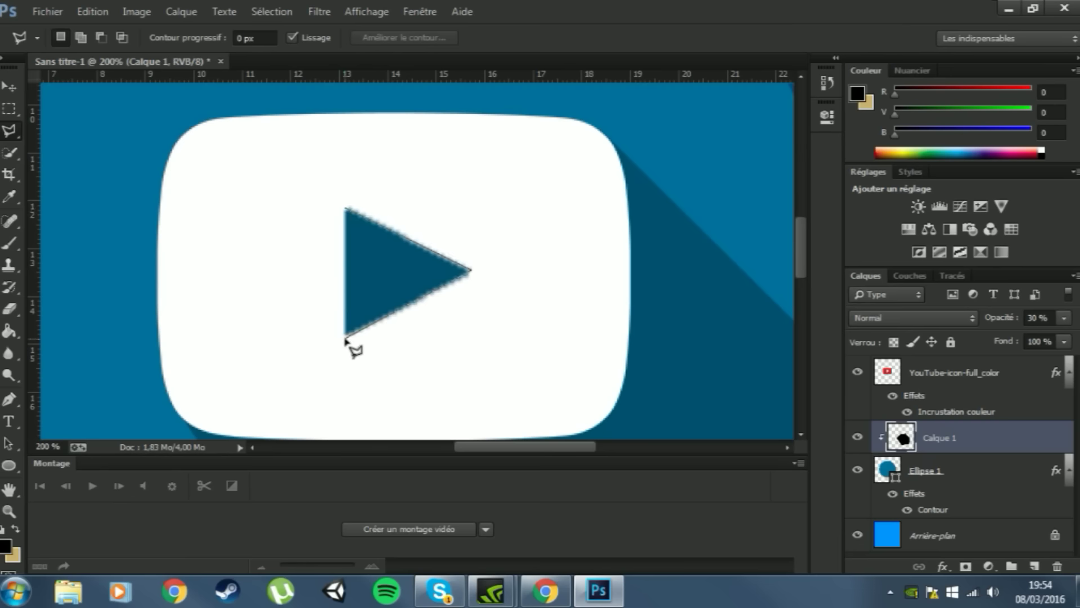
pyautogui.click(346, 208)
pyautogui.click(894, 473)
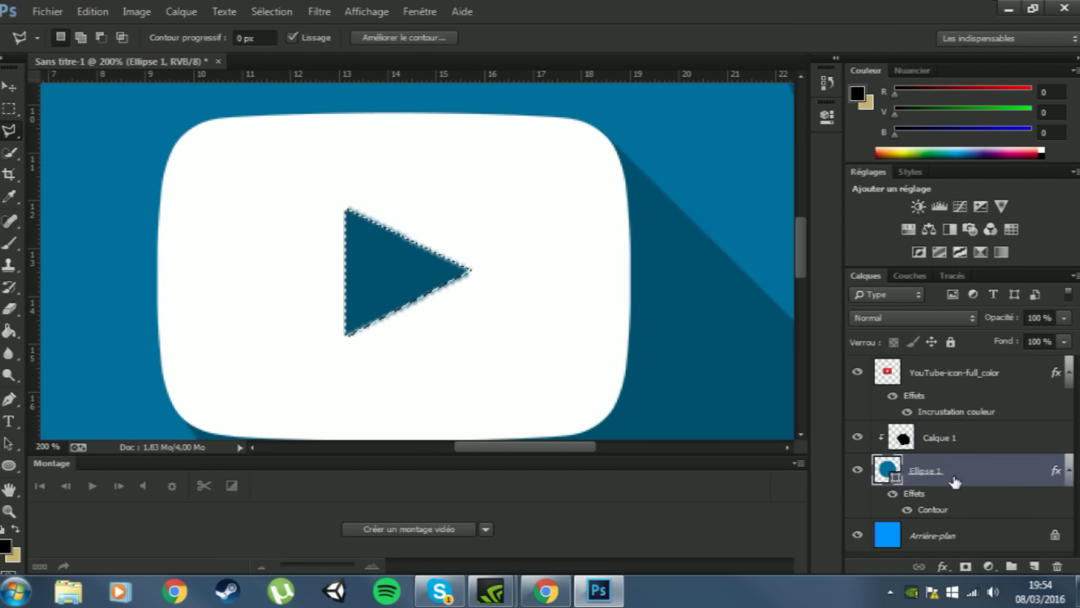
pyautogui.click(895, 380)
pyautogui.hotkey('ctrl', 'd')
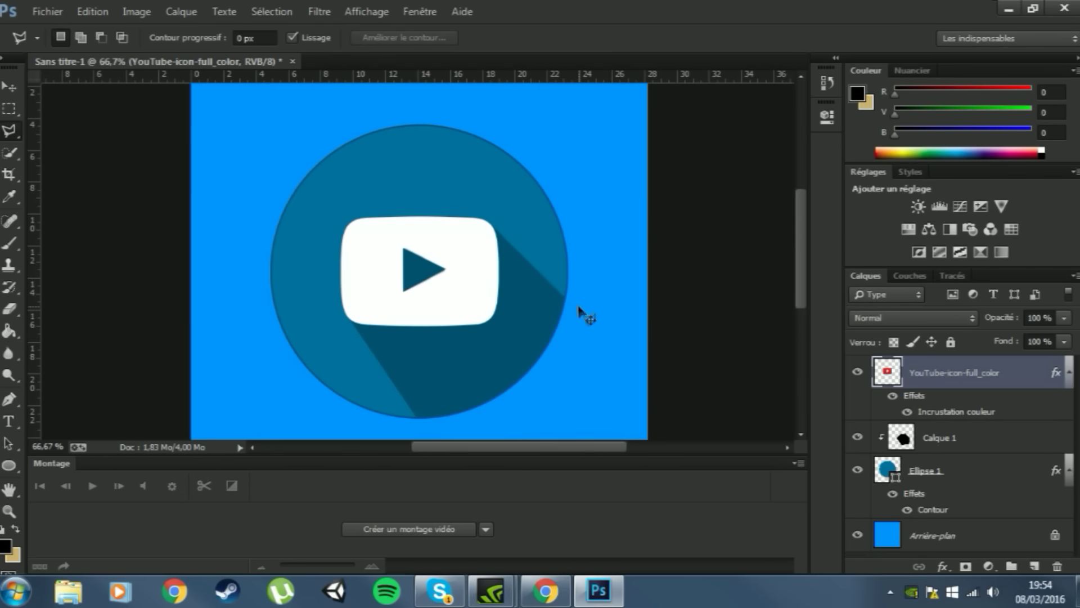
# Fade the outer end of the long shadow on Calque 1 with a soft 317 px Eraser at 0% hardness.
pyautogui.scroll(-2, 593, 357)
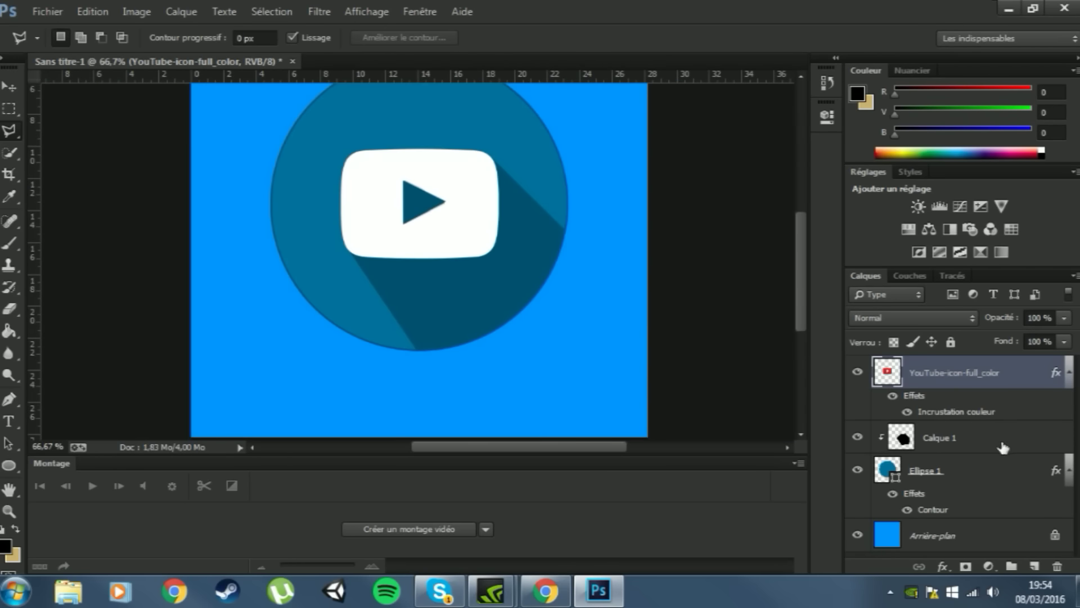
pyautogui.click(1003, 447)
pyautogui.click(10, 309)
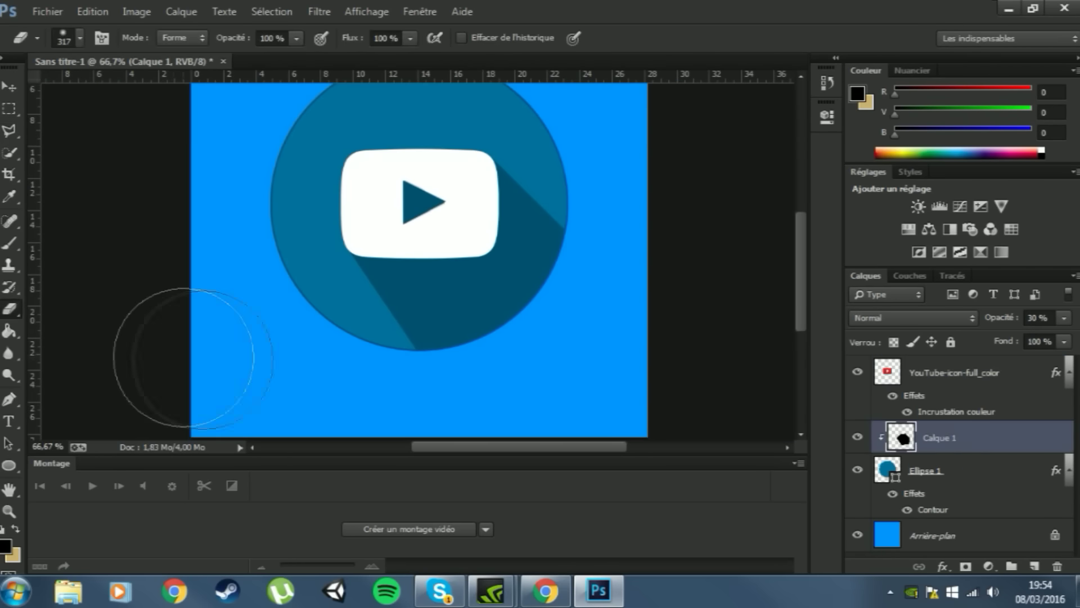
pyautogui.rightClick(447, 346)
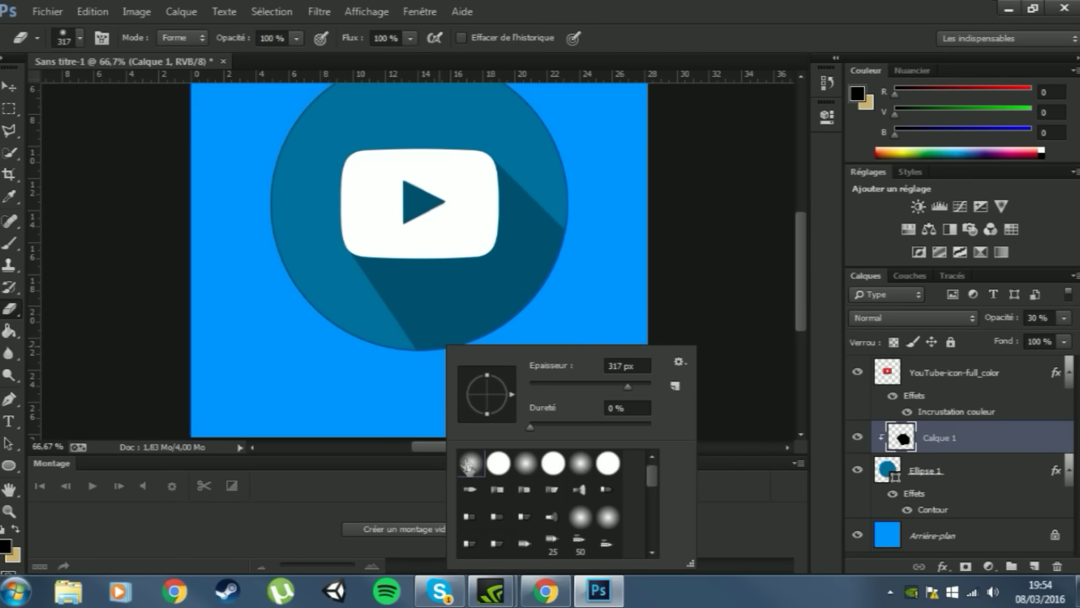
pyautogui.click(420, 397)
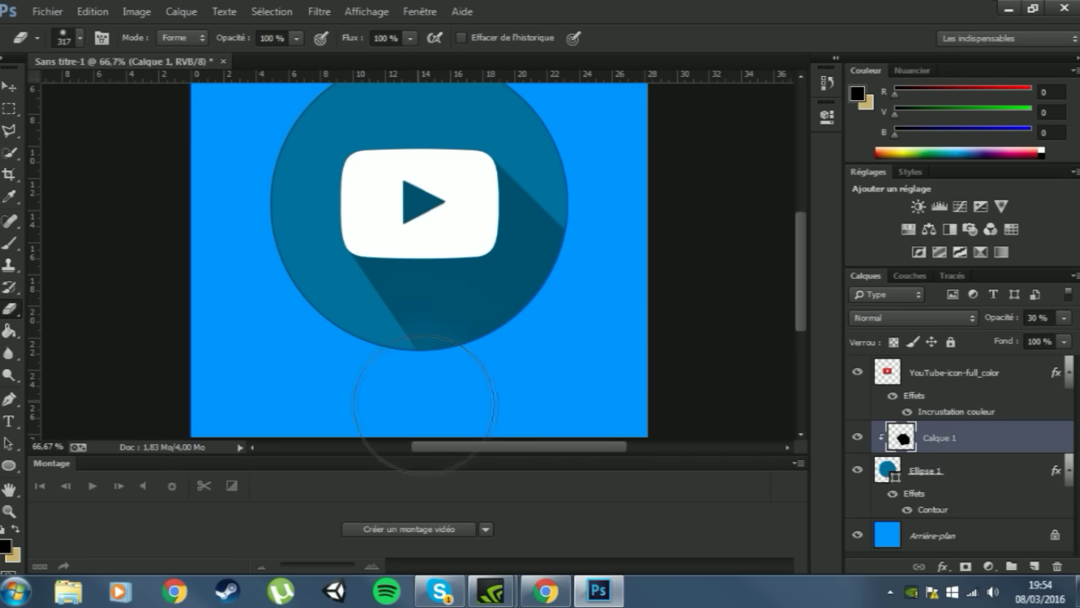
pyautogui.moveTo(524, 378)
pyautogui.mouseDown()
pyautogui.moveTo(610, 287)
pyautogui.moveTo(620, 302)
pyautogui.mouseUp()
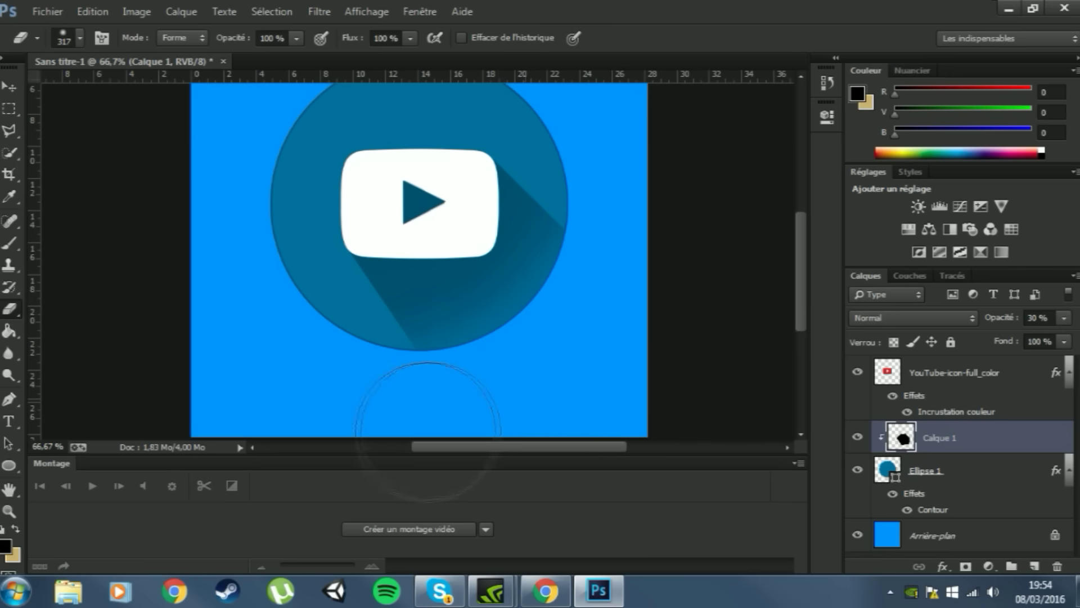
# Add the text "FLAT DESIGN" in Gotham Bold and centre it below the circle.
pyautogui.hotkey('ctrl', '-')
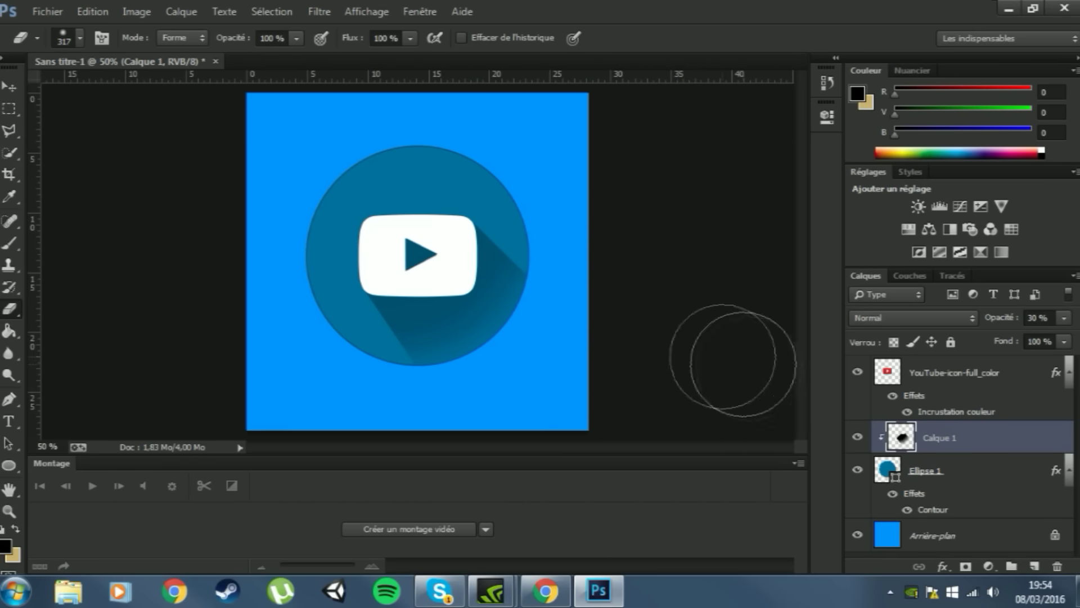
pyautogui.hotkey('ctrl', '-')
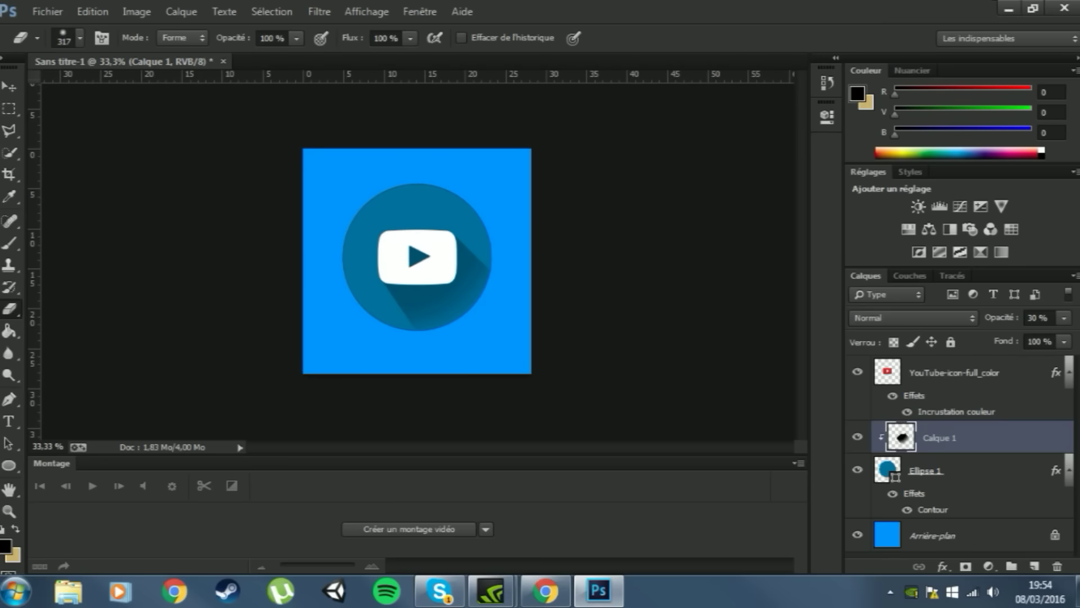
pyautogui.click(8, 421)
pyautogui.click(362, 361)
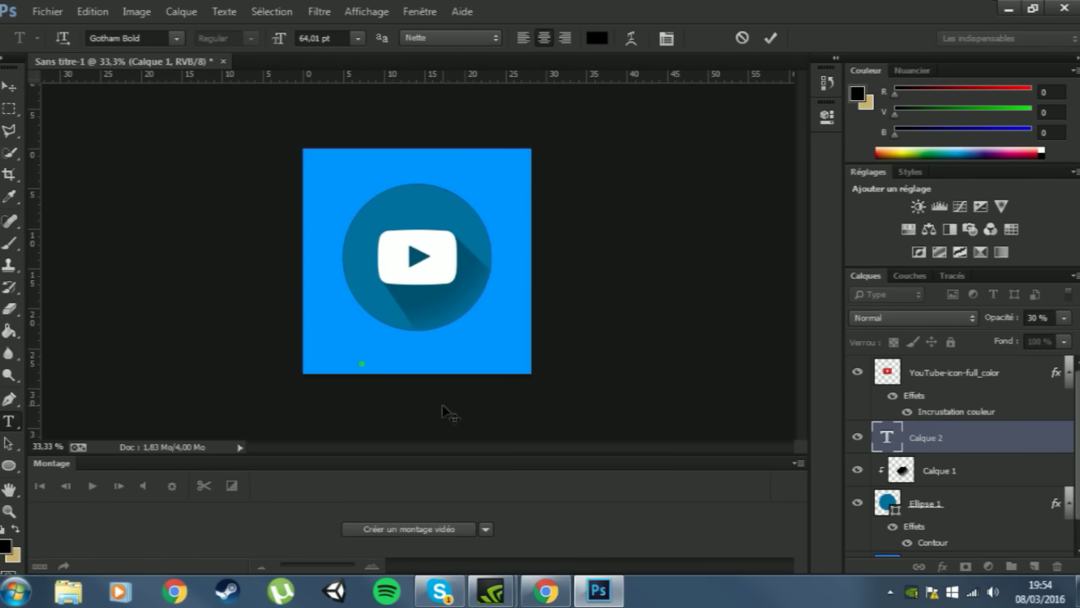
pyautogui.write('FLAT')
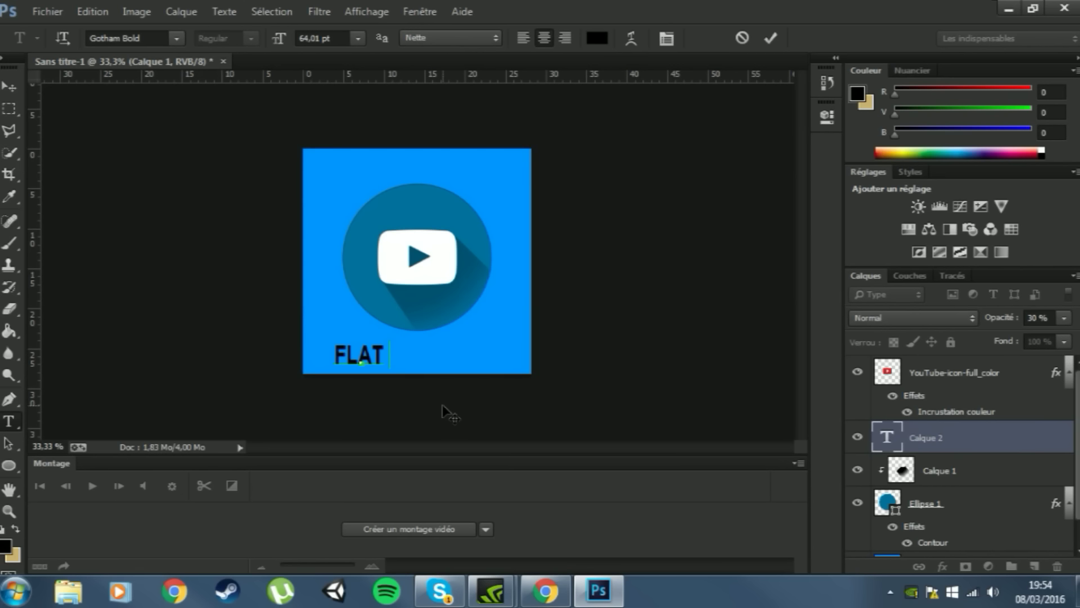
pyautogui.write(' DESIGN')
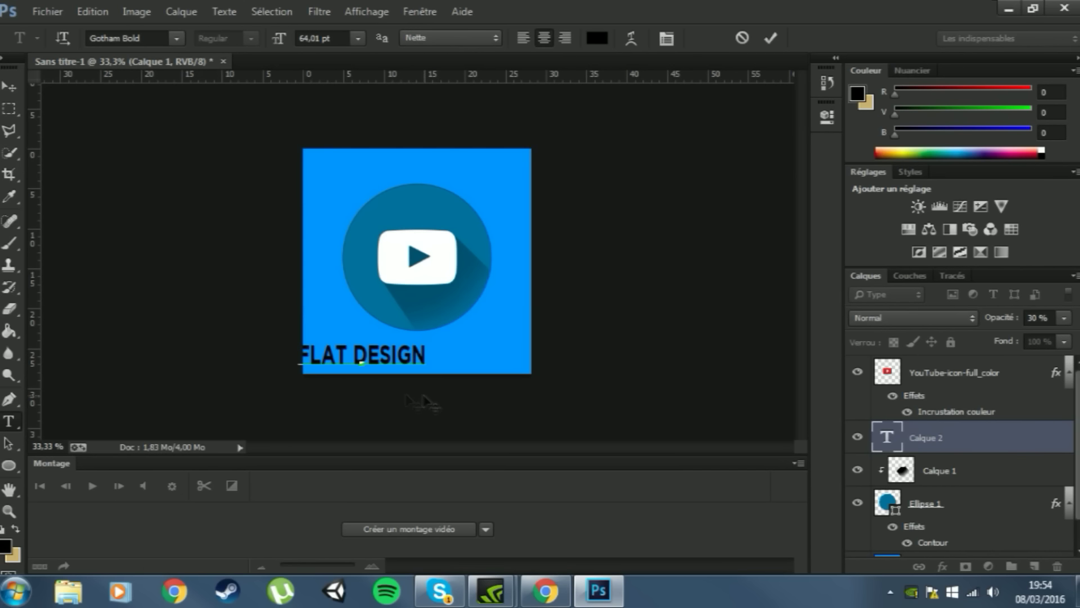
pyautogui.moveTo(425, 396)
pyautogui.mouseDown()
pyautogui.moveTo(453, 408)
pyautogui.moveTo(438, 400)
pyautogui.mouseUp()
# Set the text's font to Birds of Paradise and retype its wording as "Flat Design".
pyautogui.moveTo(474, 355); pyautogui.dragTo(286, 344)
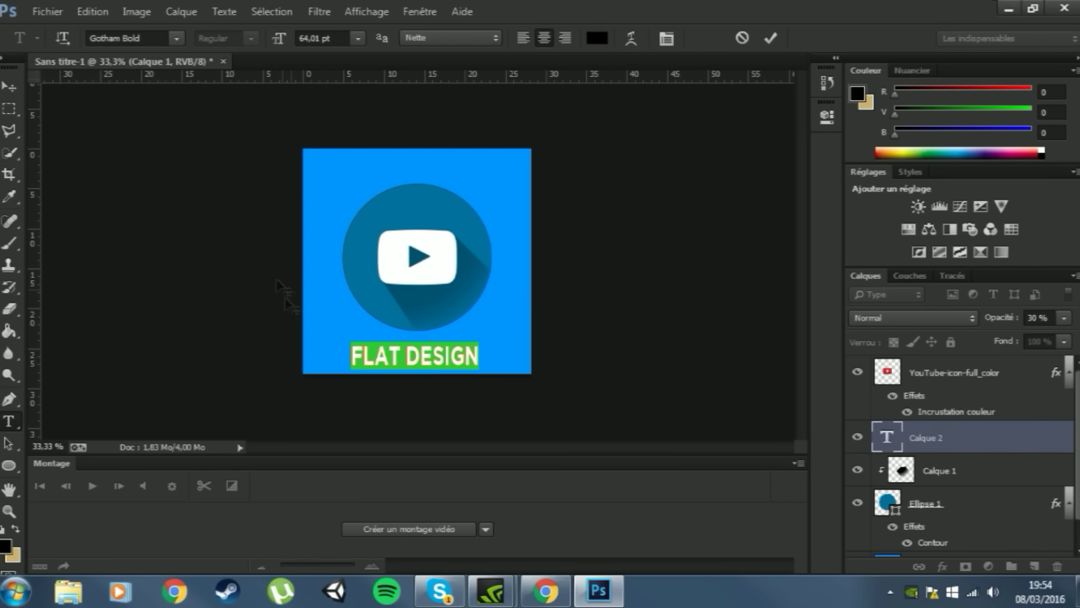
pyautogui.click(125, 37)
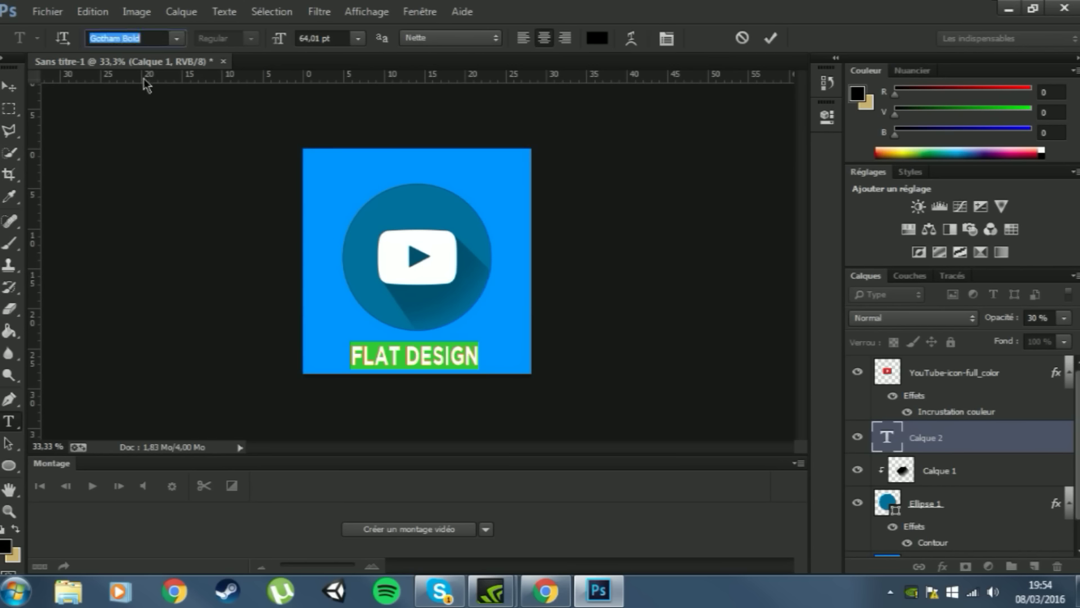
pyautogui.write('Birds of Paradise')
pyautogui.press('Return')
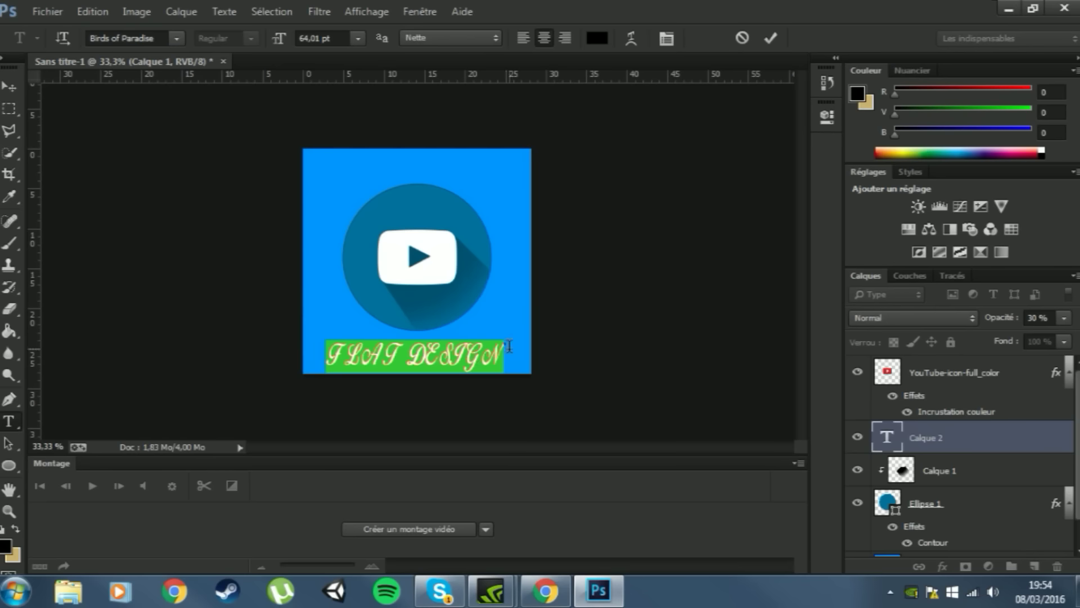
pyautogui.write('Flat Design')
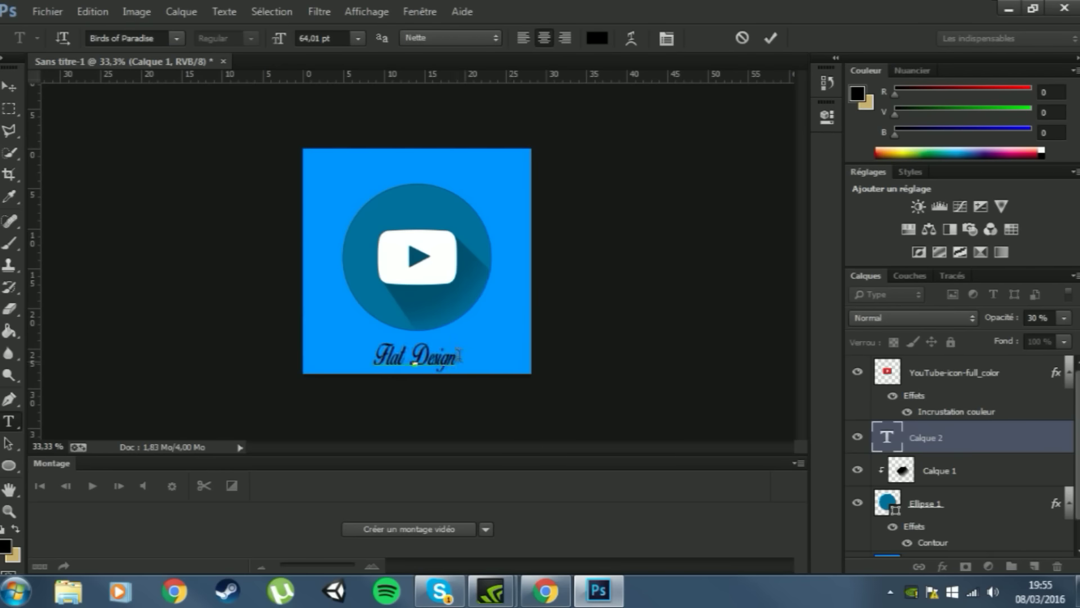
# Enlarge the "Flat Design" text to about 120 pt and move it up over the circle's lower edge.
pyautogui.moveTo(459, 354); pyautogui.dragTo(372, 351)
pyautogui.moveTo(276, 45)
pyautogui.mouseDown()
pyautogui.moveTo(334, 55)
pyautogui.moveTo(266, 44)
pyautogui.mouseUp()
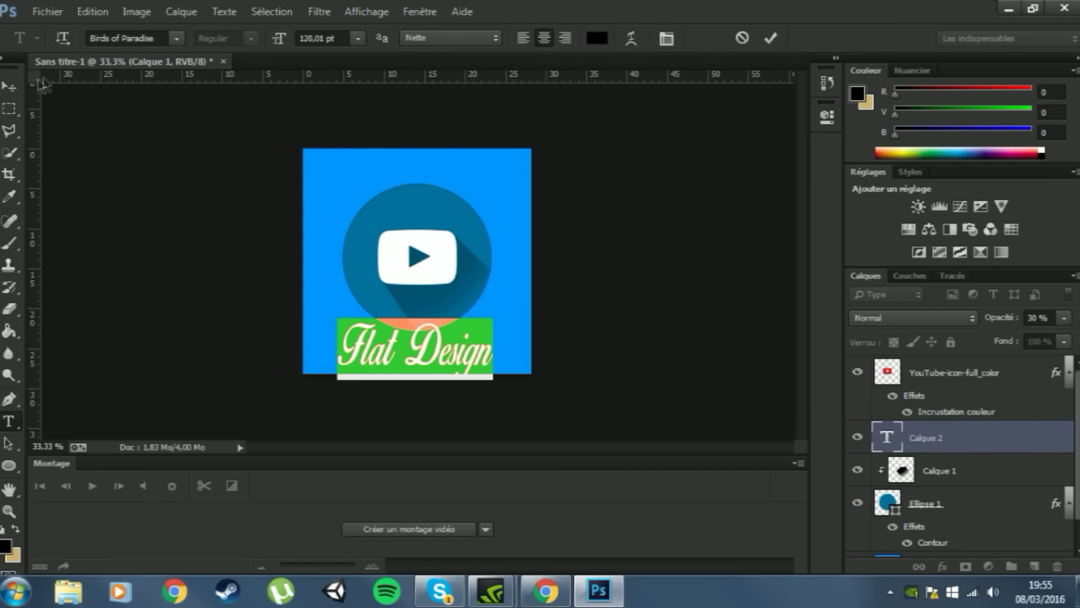
pyautogui.click(11, 86)
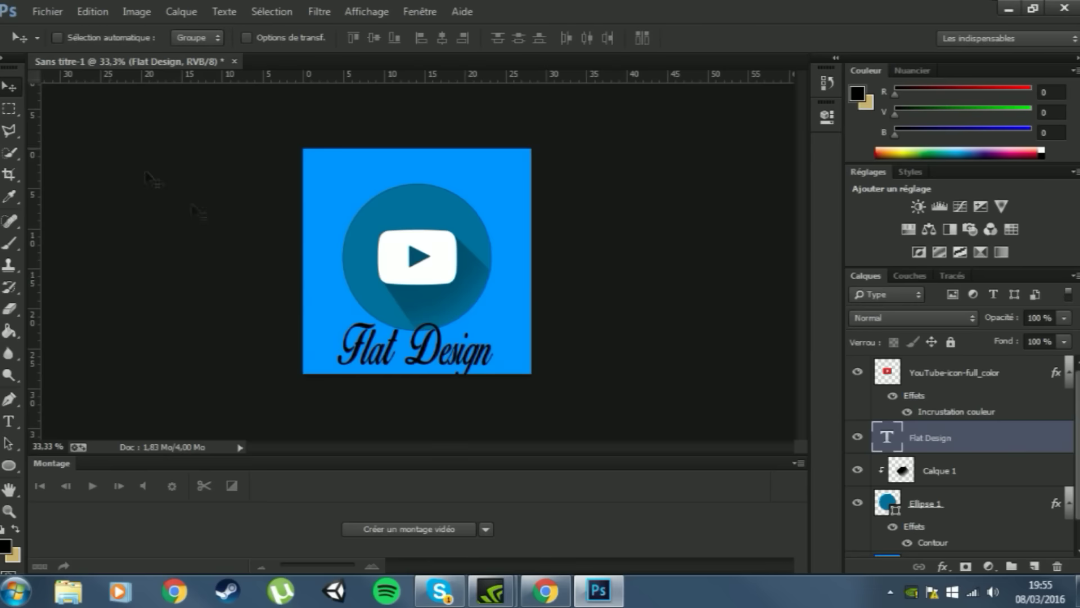
pyautogui.moveTo(466, 393); pyautogui.dragTo(463, 352)
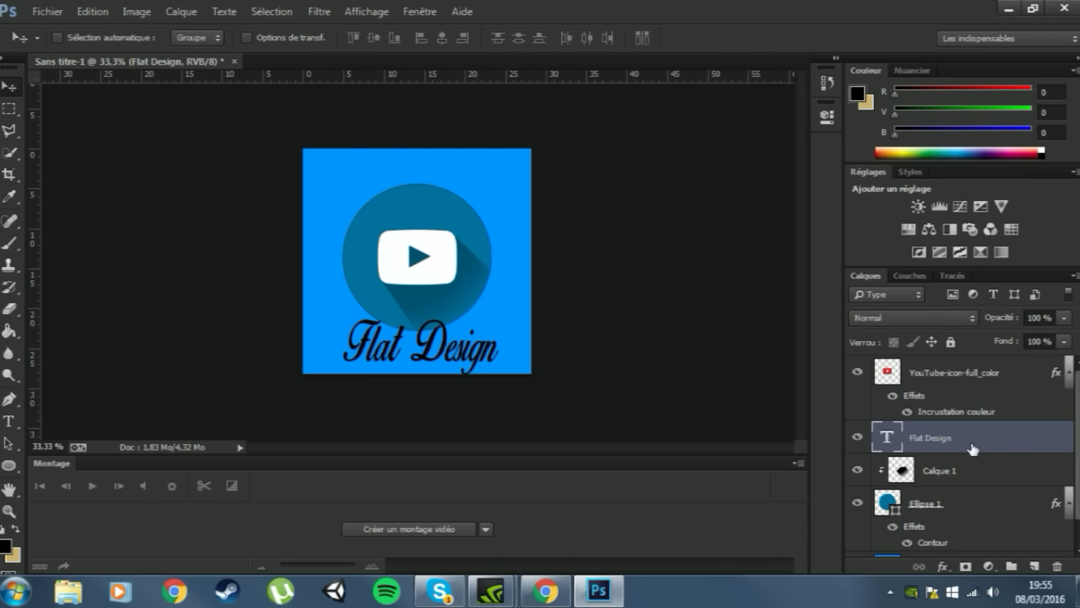
# Give the Flat Design text layer a white (ffffff) colour overlay.
pyautogui.doubleClick(1002, 443)
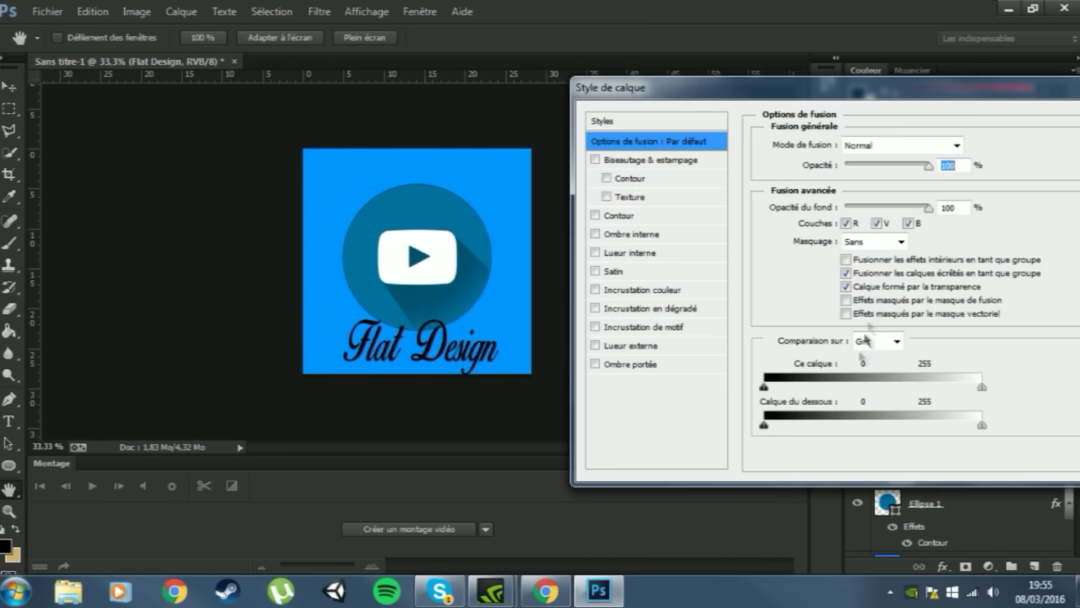
pyautogui.click(596, 290)
pyautogui.click(972, 146)
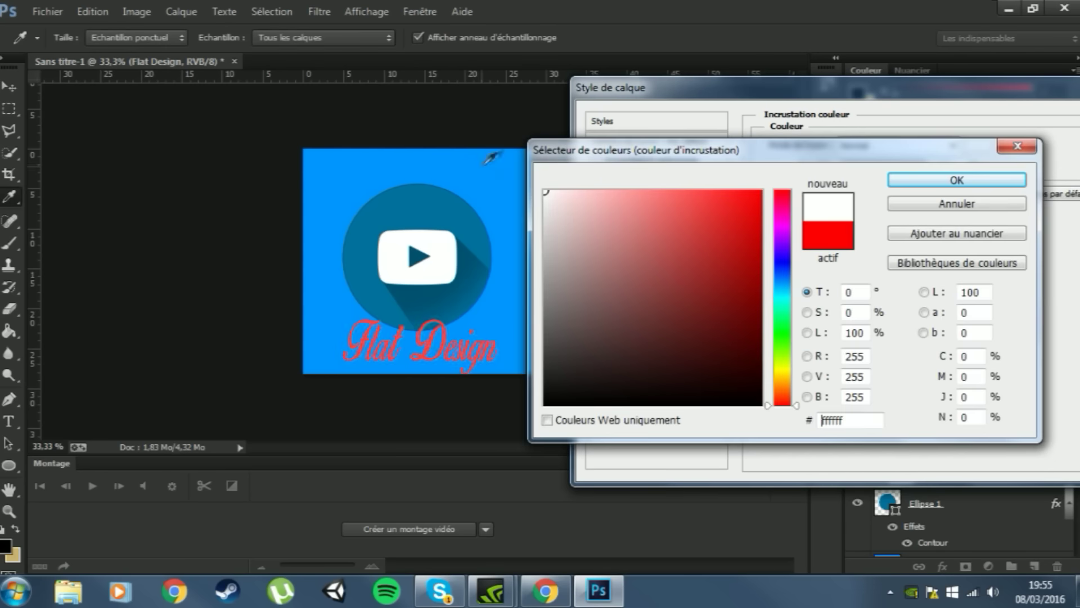
pyautogui.click(958, 180)
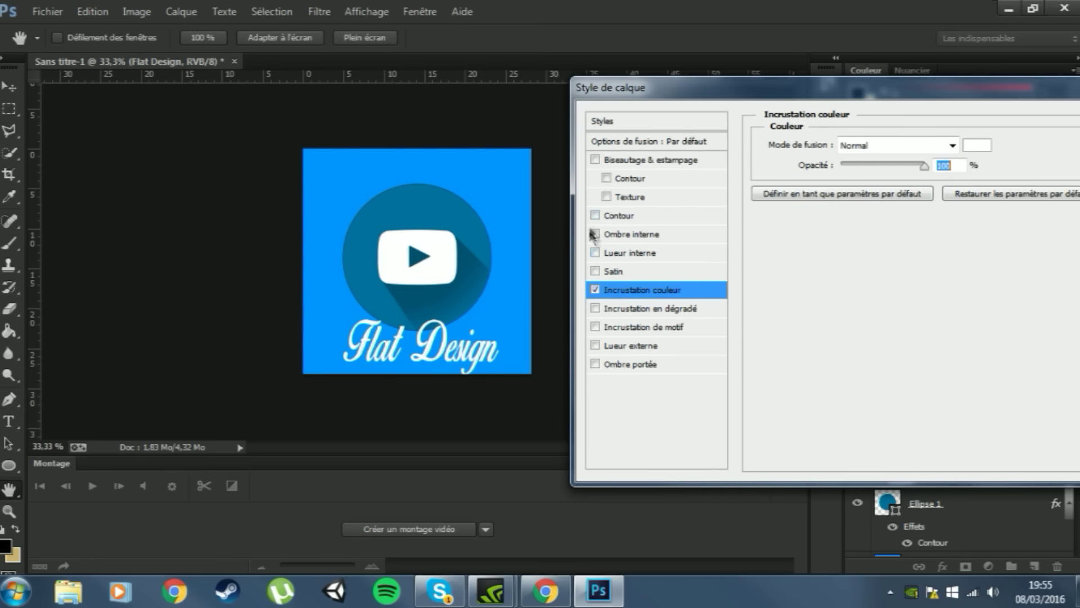
# Add a black drop shadow to the text with increased size and adjusted opacity, and nudge the text slightly left.
pyautogui.click(595, 364)
pyautogui.click(618, 365)
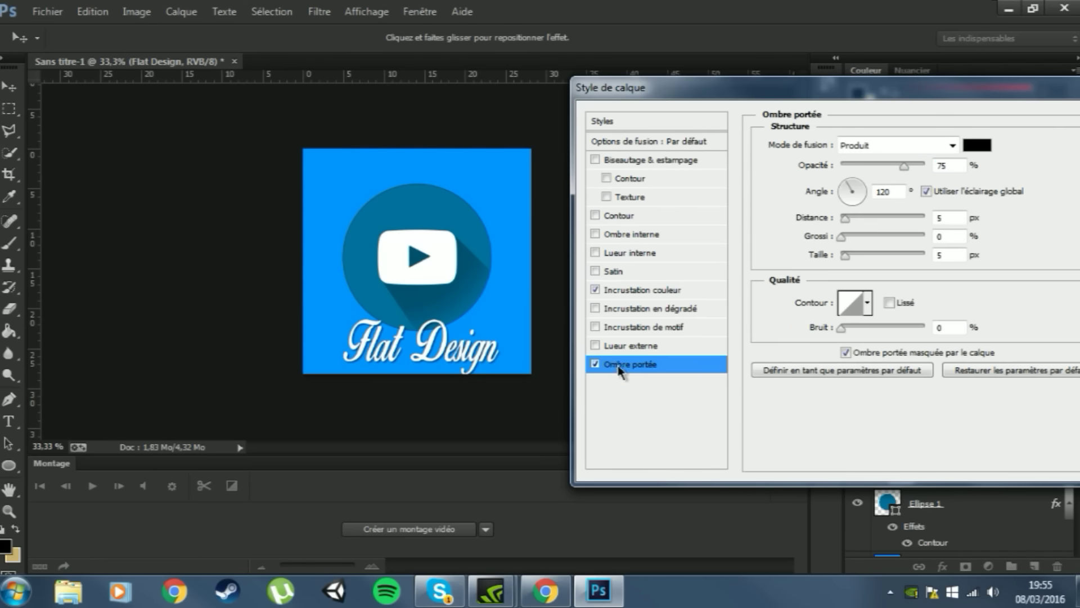
pyautogui.moveTo(843, 256); pyautogui.dragTo(853, 263)
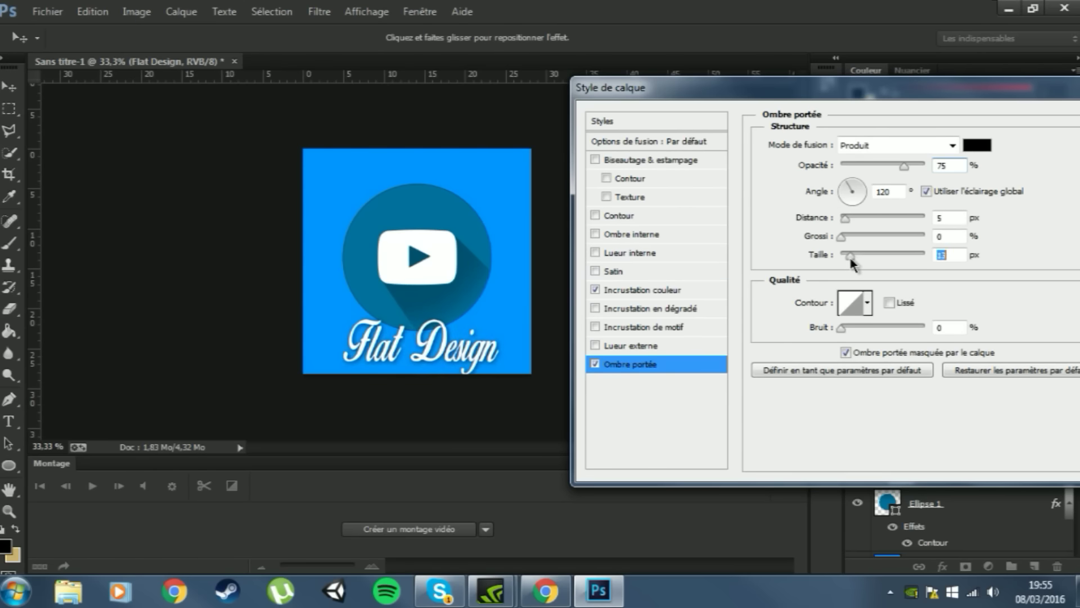
pyautogui.moveTo(904, 166); pyautogui.dragTo(906, 174)
pyautogui.moveTo(908, 101); pyautogui.dragTo(696, 132)
pyautogui.click(1033, 152)
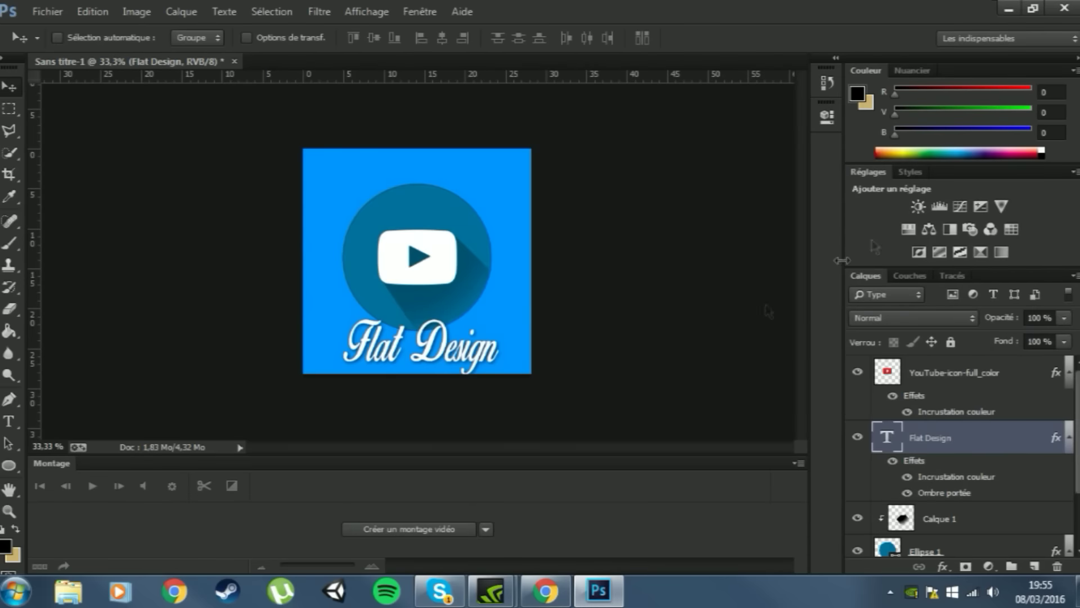
pyautogui.moveTo(468, 359); pyautogui.dragTo(464, 353)
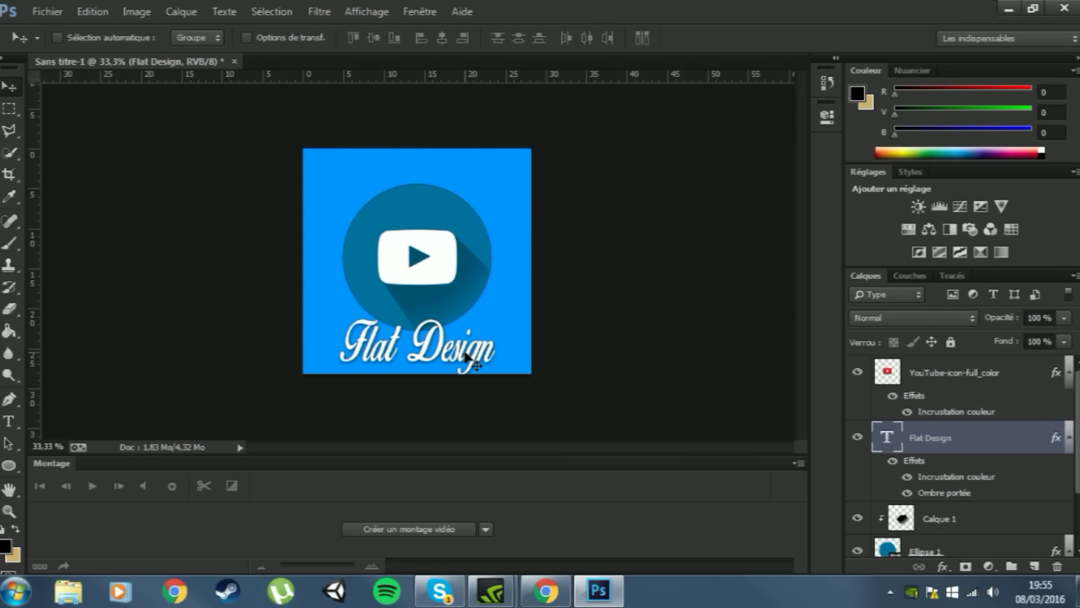